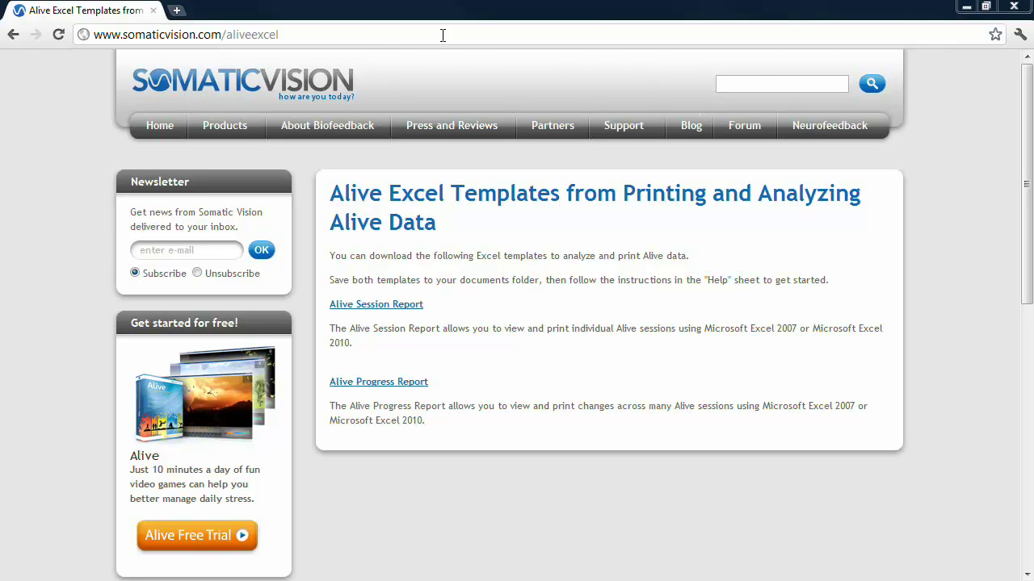
Check the full web address of the Alive downloads page in Chrome's address bar
click(374, 35)
key(End)
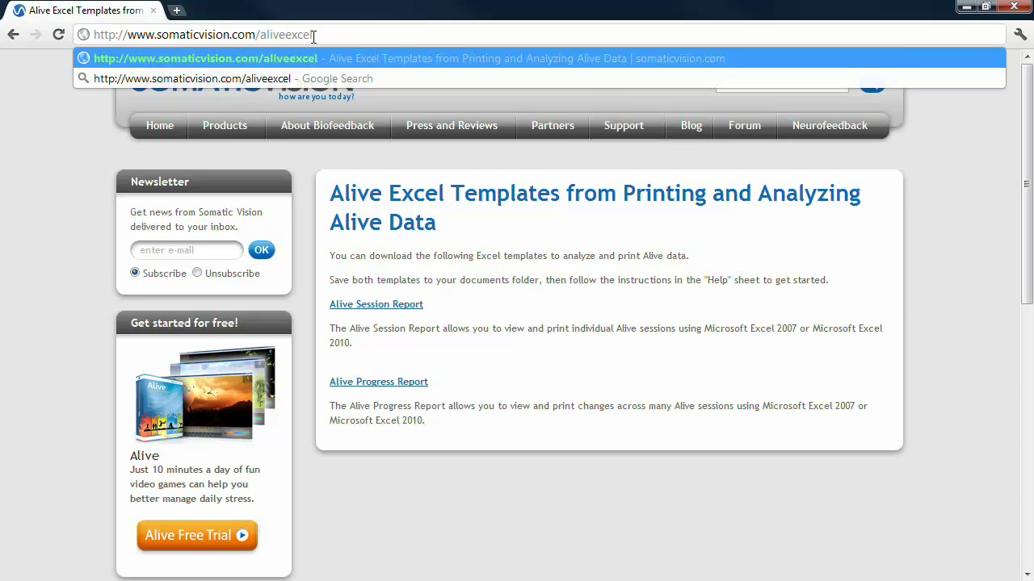
click(463, 225)
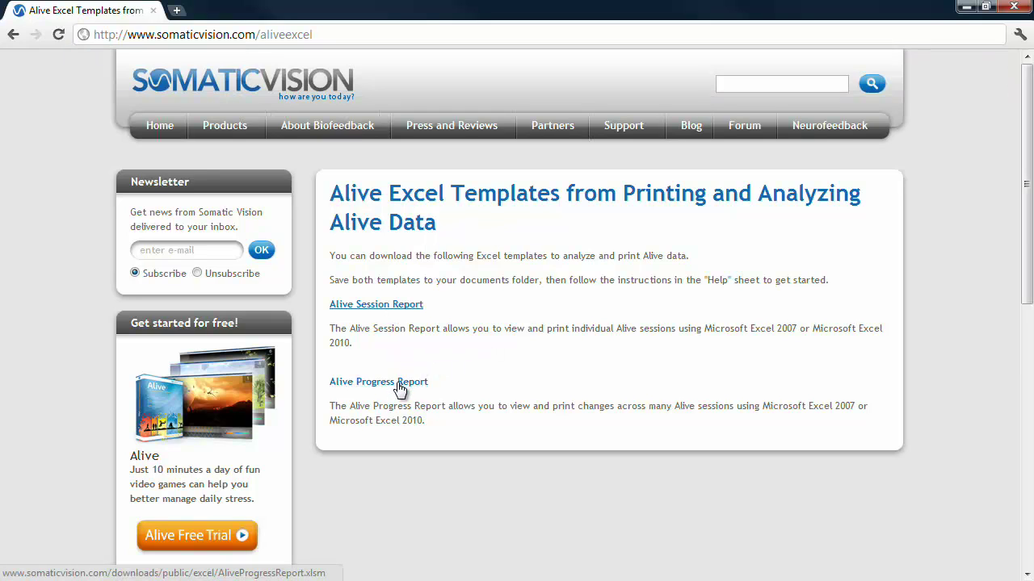
Save the Alive Session Report and Alive Progress Report links to the desktop, then close Chrome
right_click(393, 303)
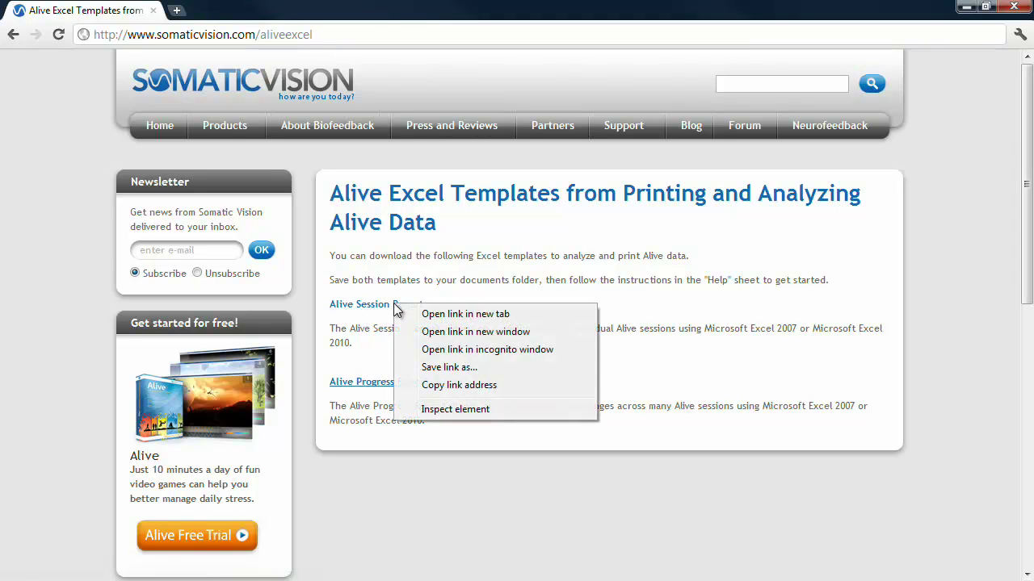
click(450, 369)
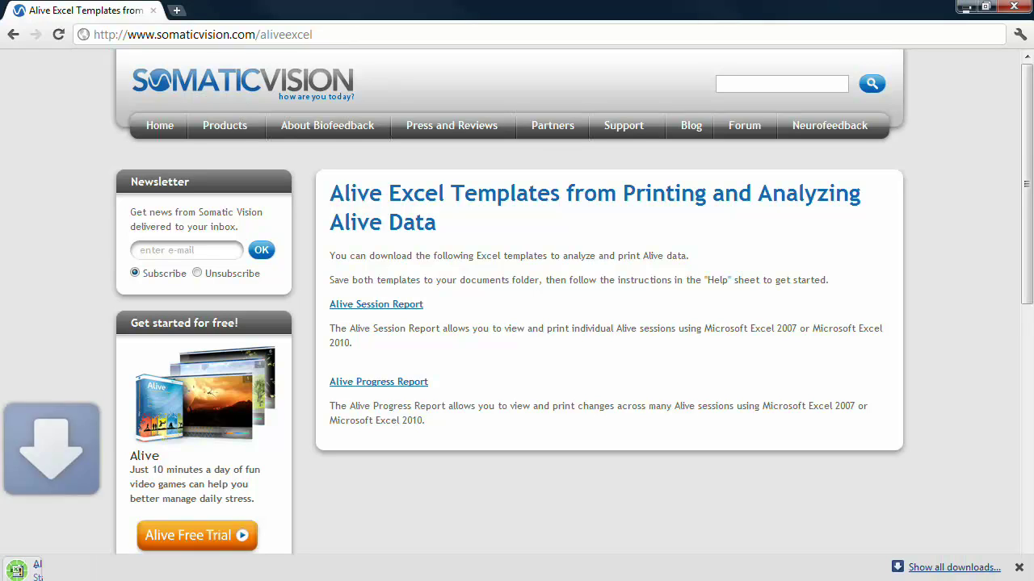
right_click(391, 383)
click(429, 446)
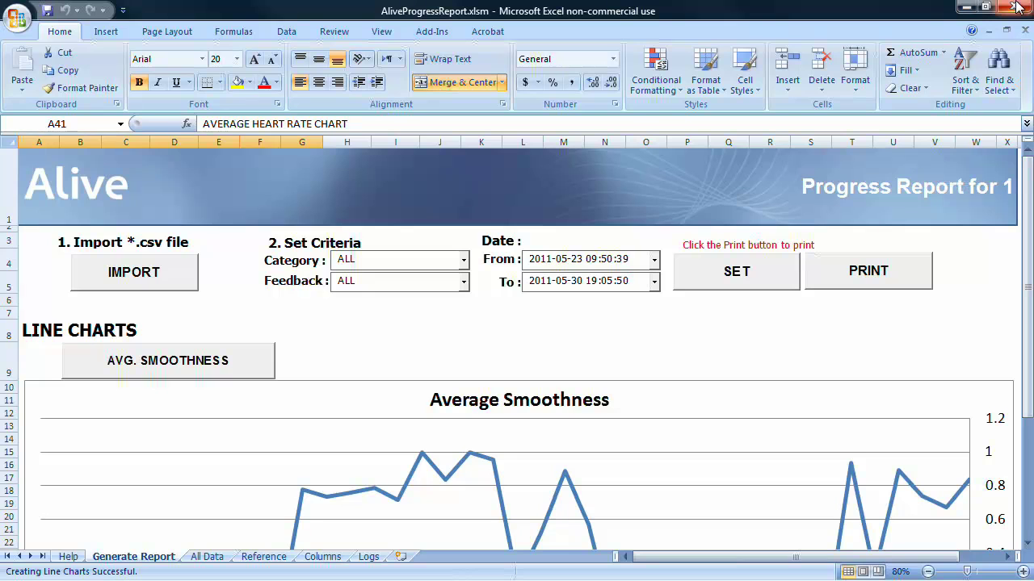
click(1017, 7)
Close without saving, then select AliveProgressReport.xlsm and AliveSessionReport.xlsm on the desktop
click(184, 338)
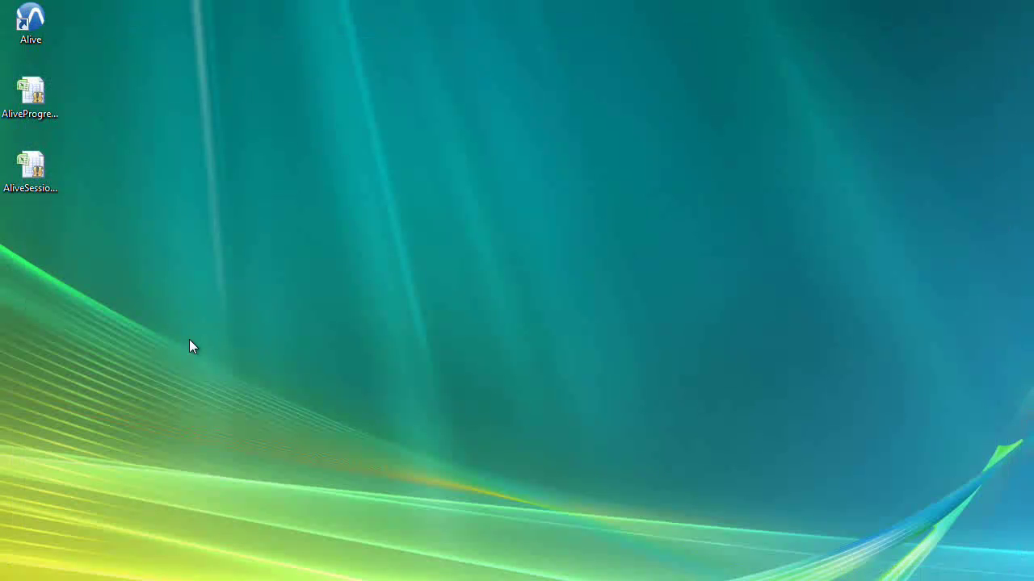
click(42, 126)
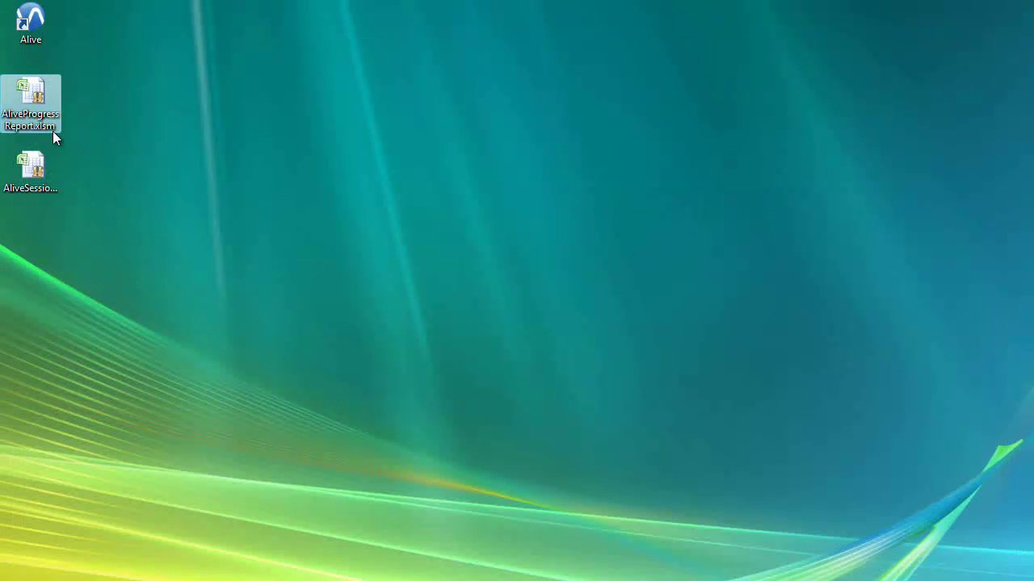
click(57, 201)
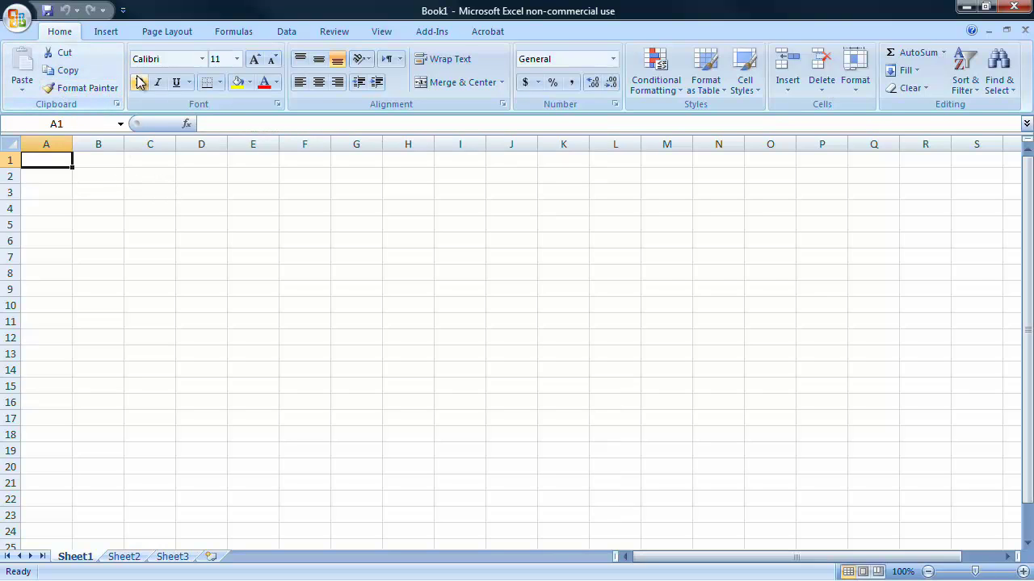
click(16, 16)
click(45, 90)
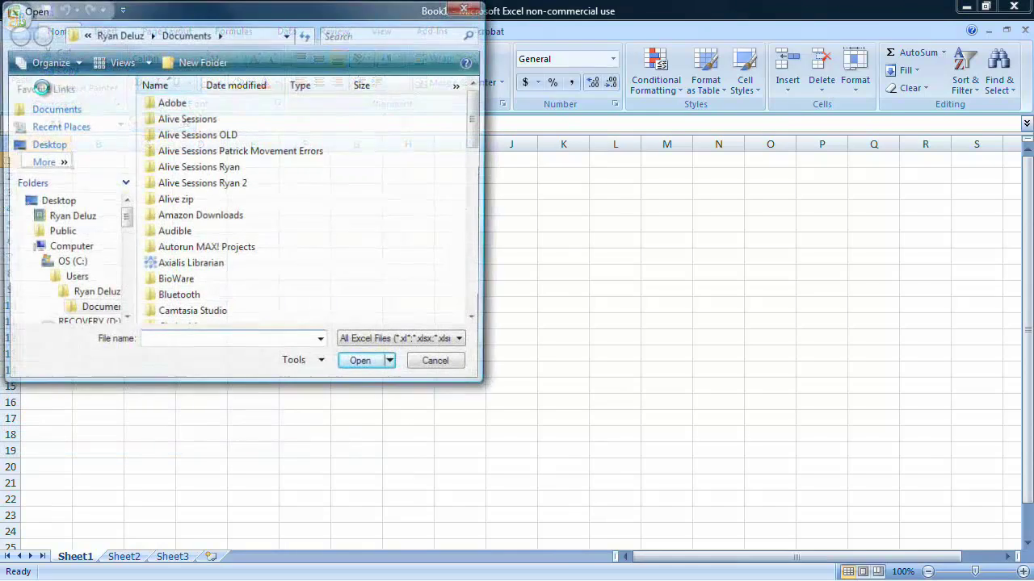
double_click(187, 119)
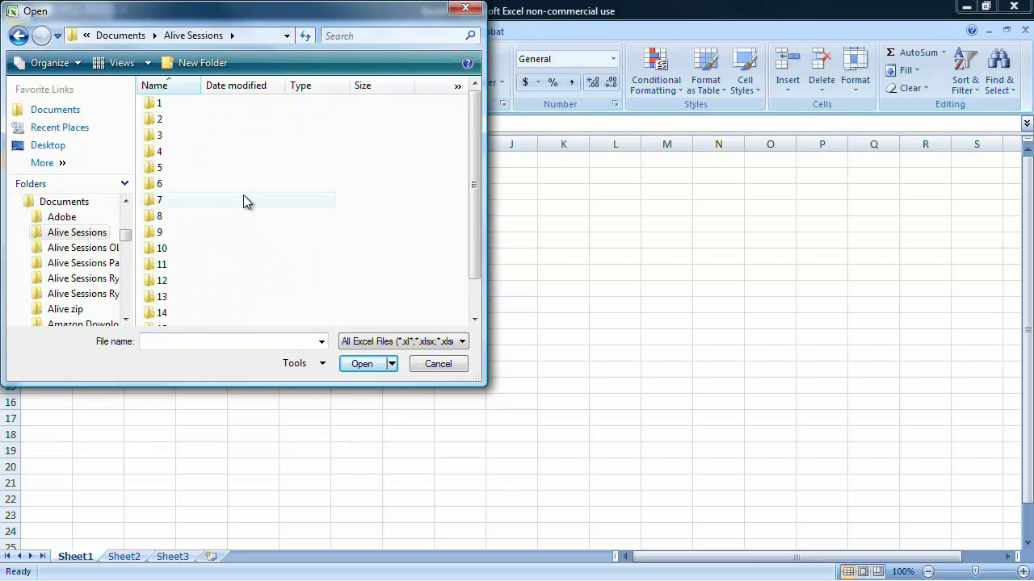
double_click(161, 103)
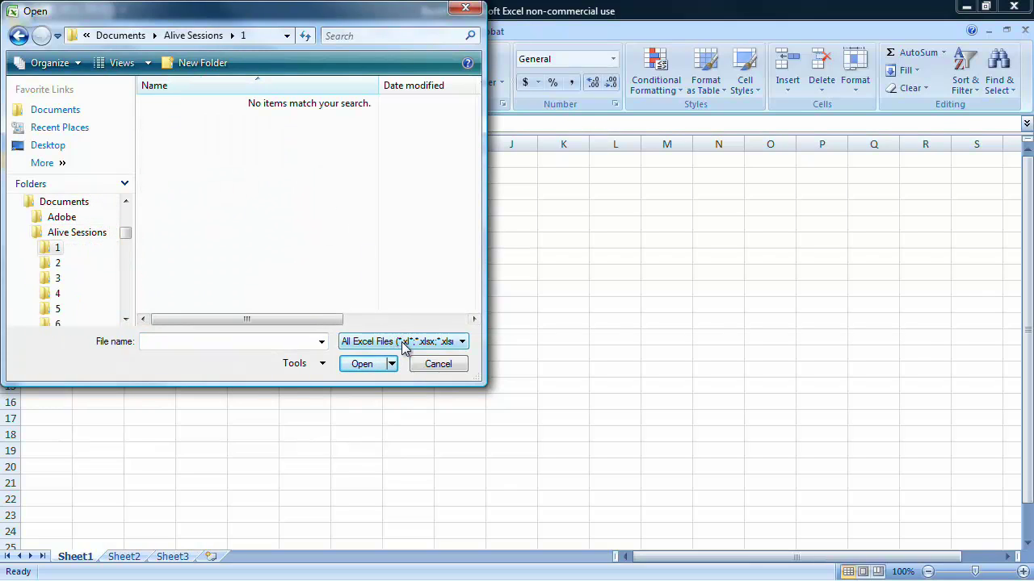
click(449, 343)
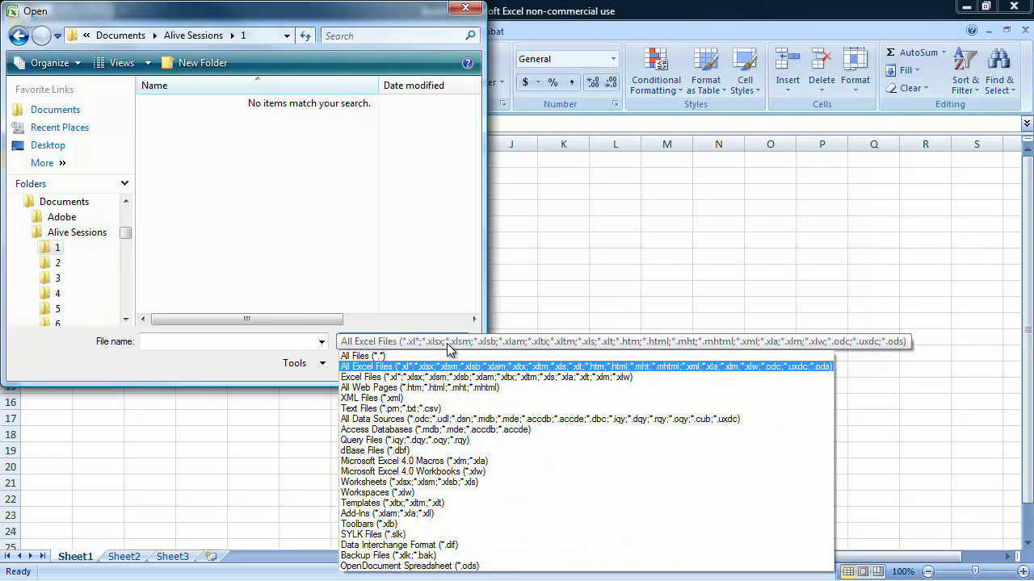
click(457, 409)
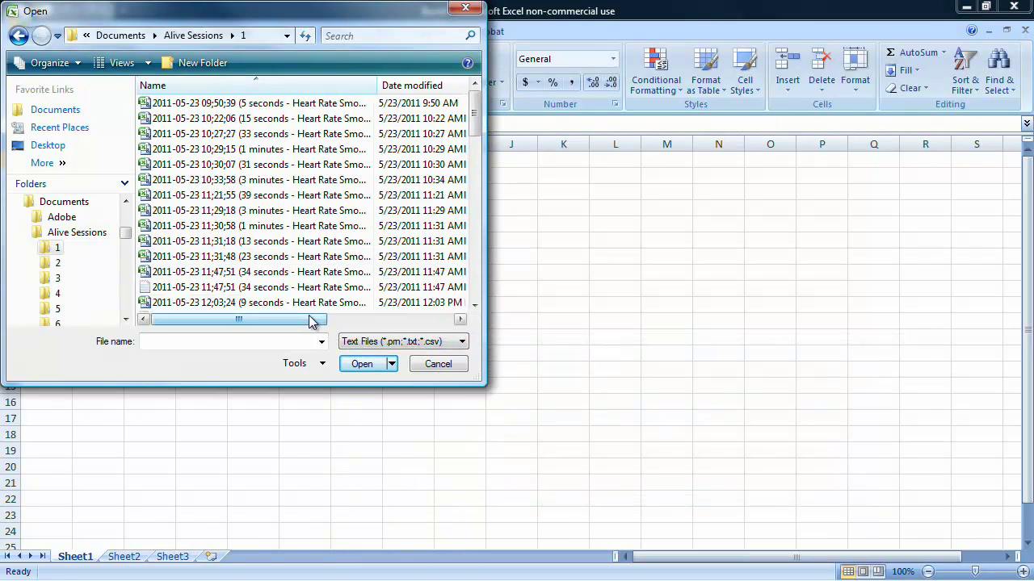
drag(242, 319, 267, 338)
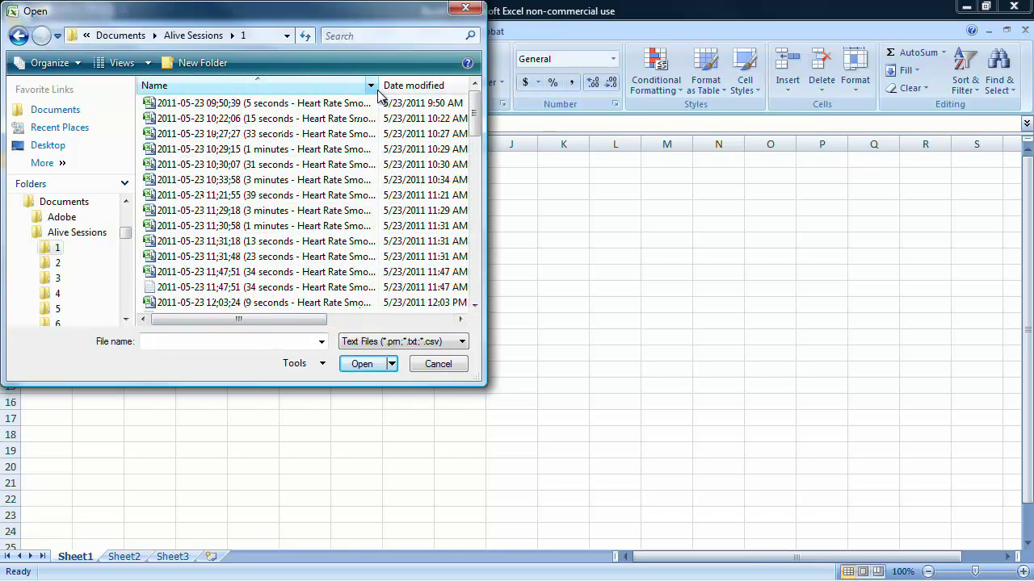
double_click(310, 148)
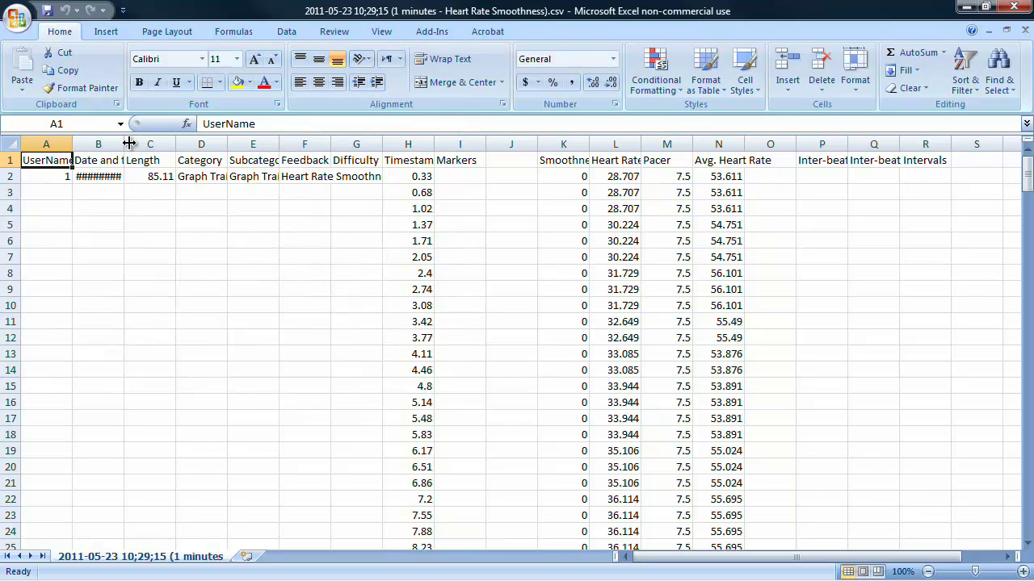
Widen columns B and D so the date and Graph Training category read in full
drag(125, 143, 178, 143)
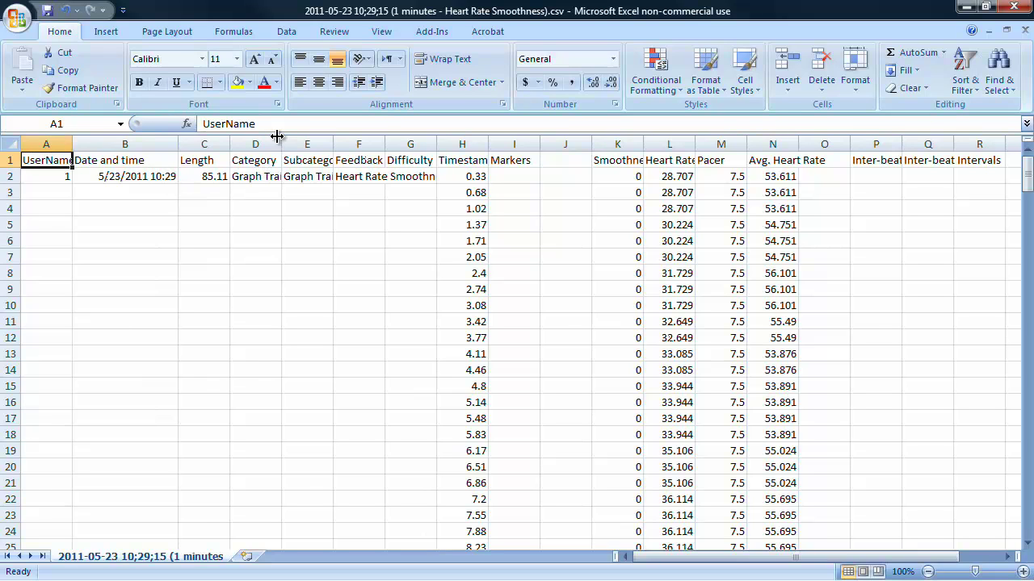
drag(281, 144, 315, 143)
drag(669, 557, 791, 557)
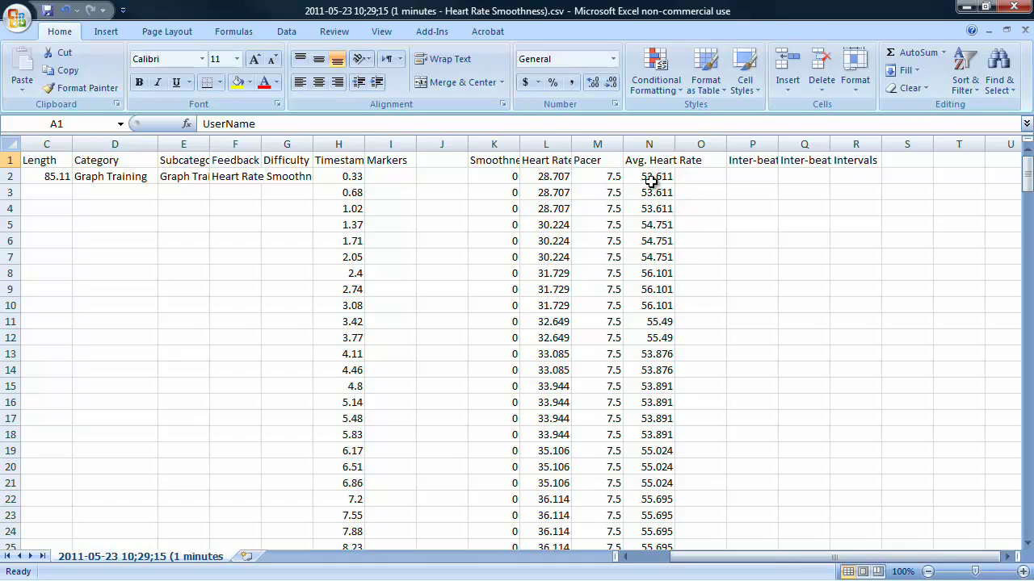
Select the Avg. Heart Rate values in N2:N250
click(650, 177)
drag(1026, 171, 1027, 331)
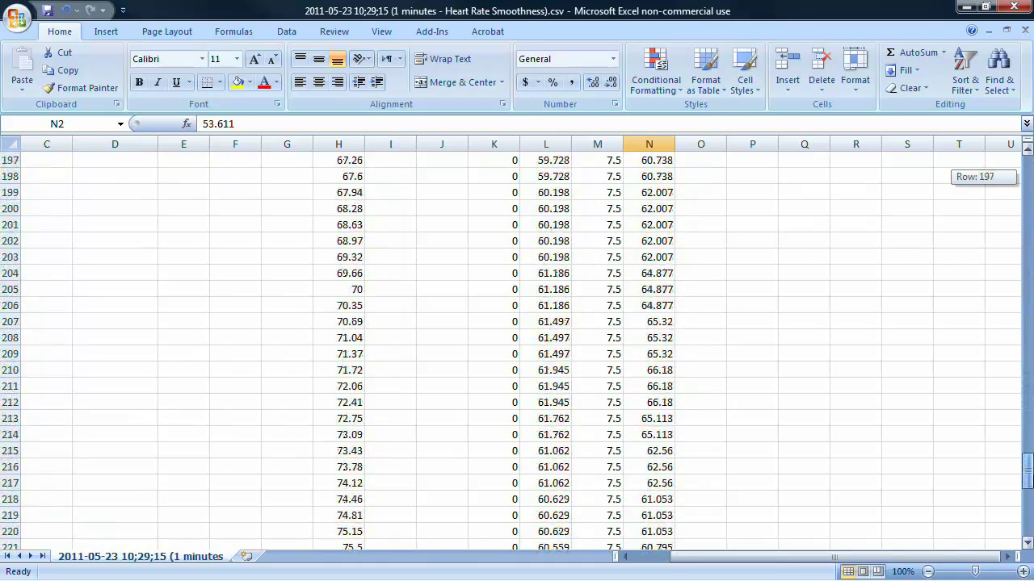
drag(1027, 331, 1021, 535)
shift+click(651, 533)
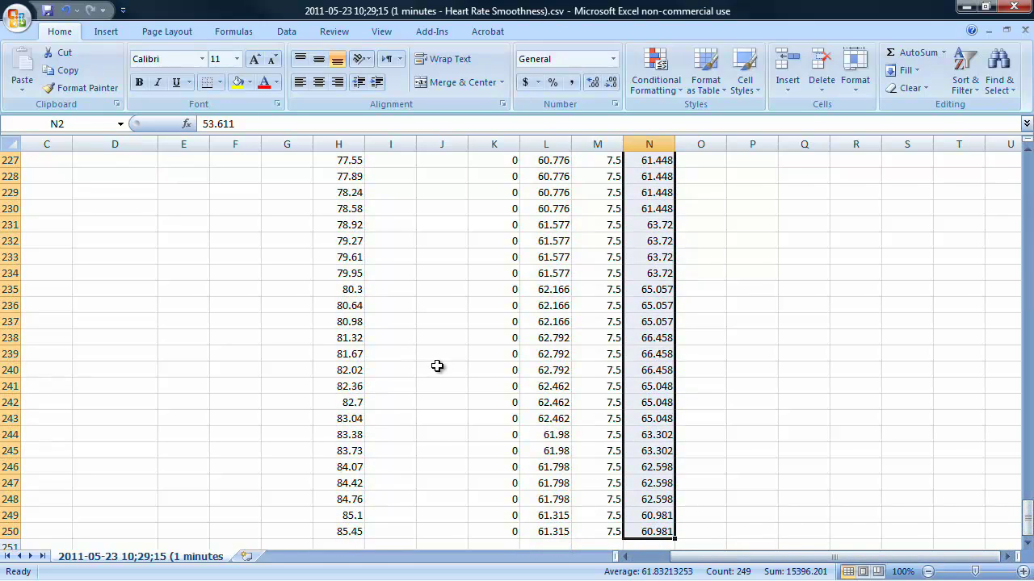
Insert a basic 2-D Line chart of the selected Avg. Heart Rate values
click(286, 31)
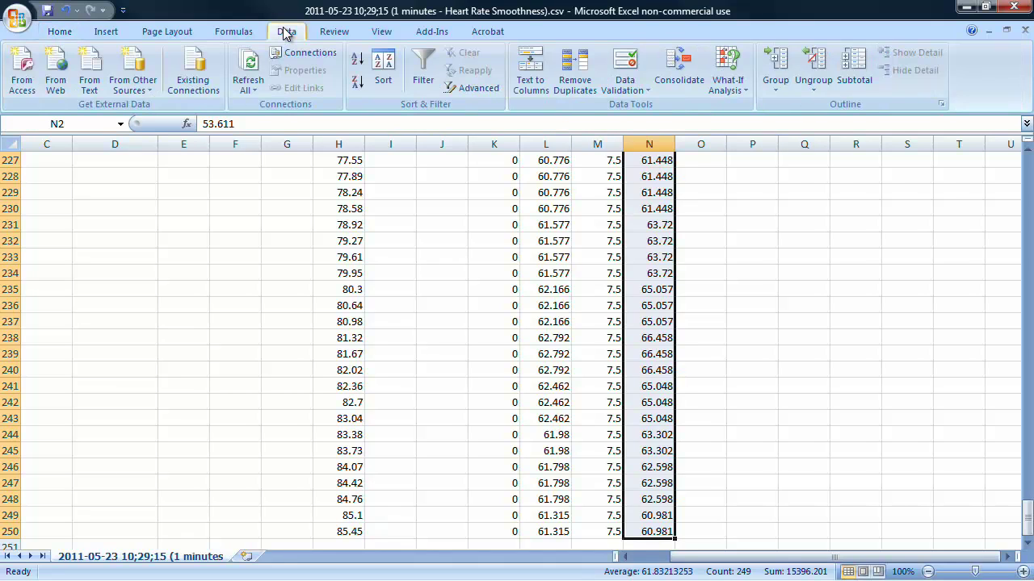
click(104, 31)
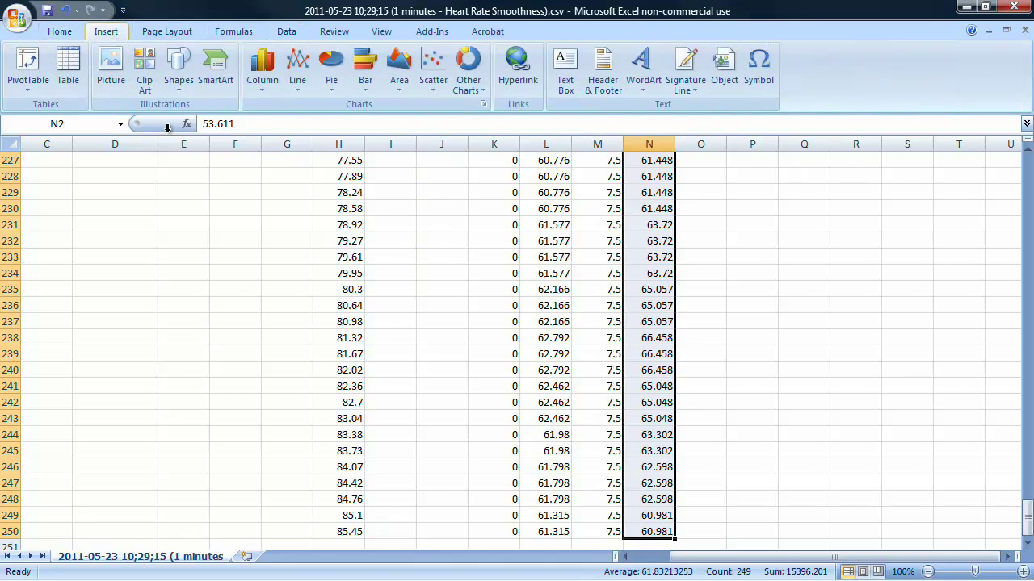
click(298, 66)
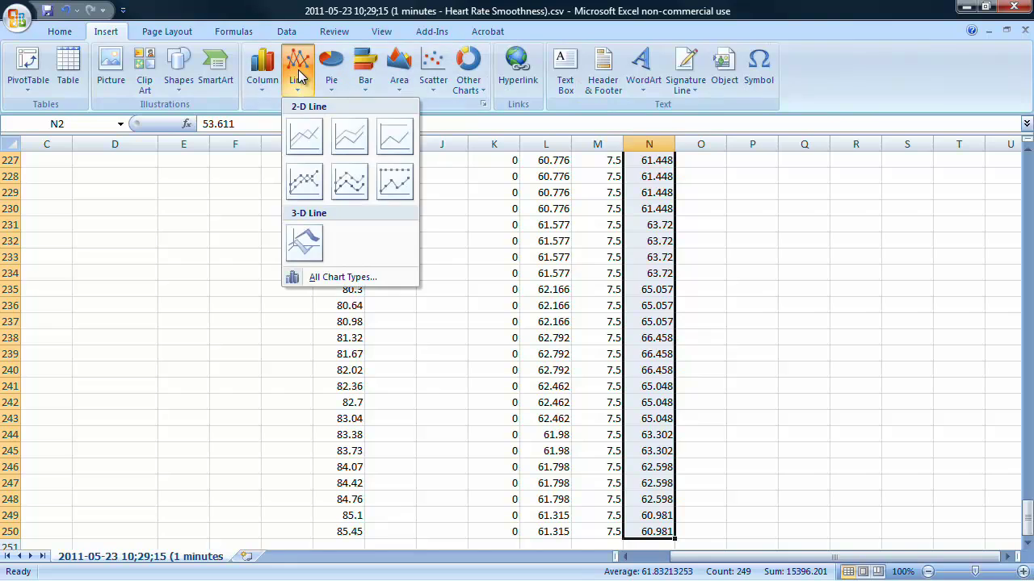
click(305, 135)
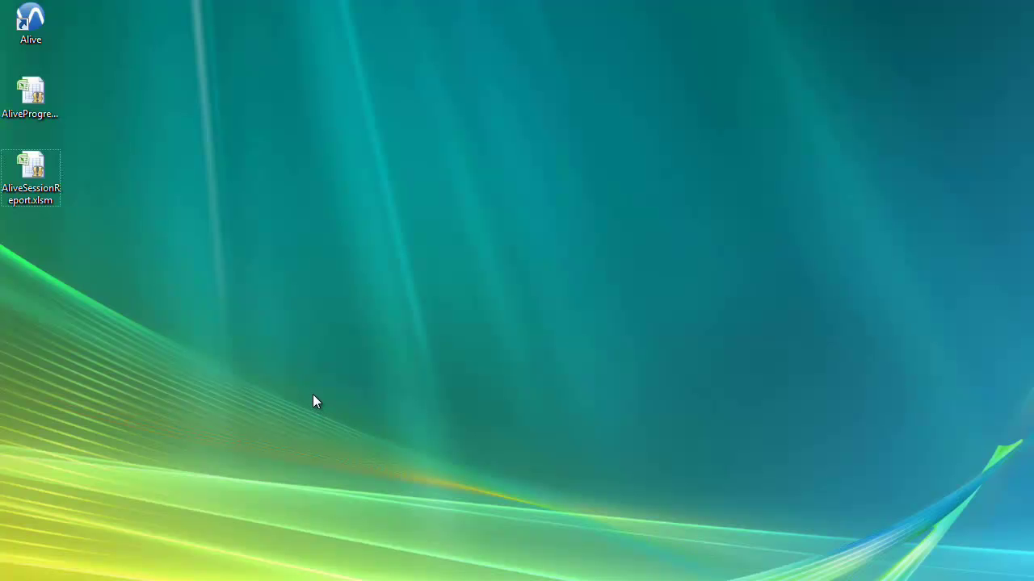
Pick AliveSessionReport.xlsm on the desktop and double-click it to open it in Excel
click(38, 94)
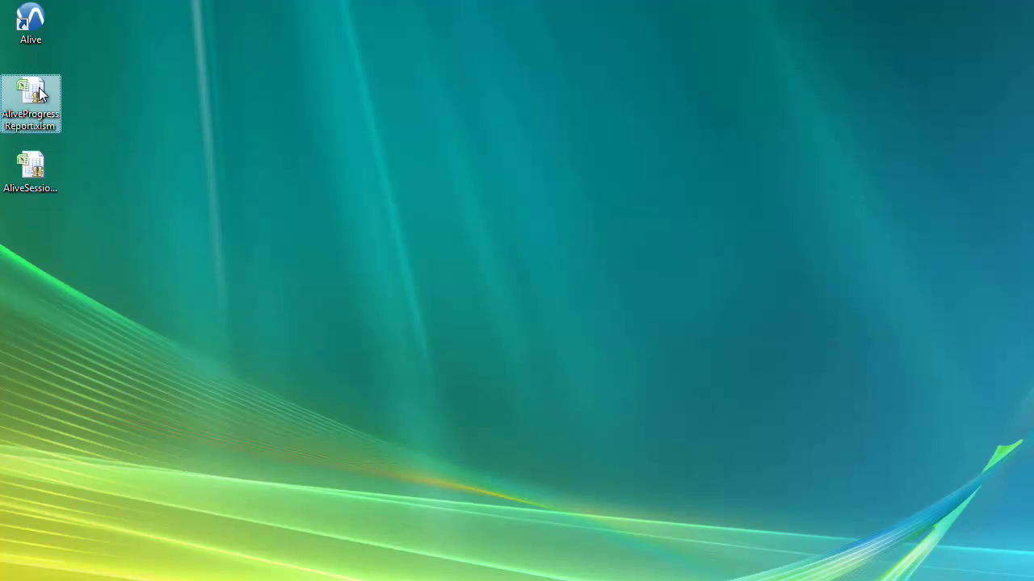
key(Down)
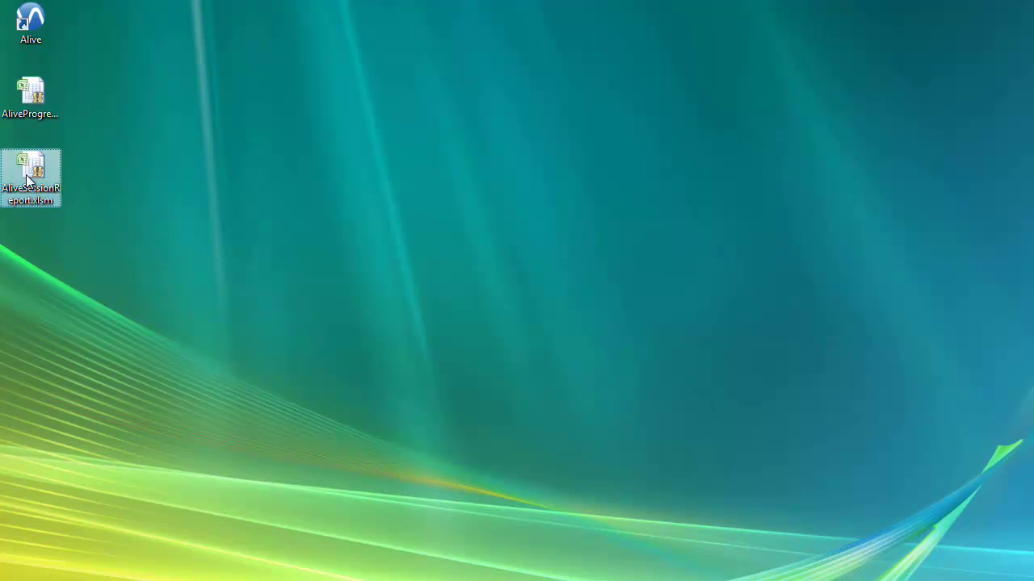
click(174, 330)
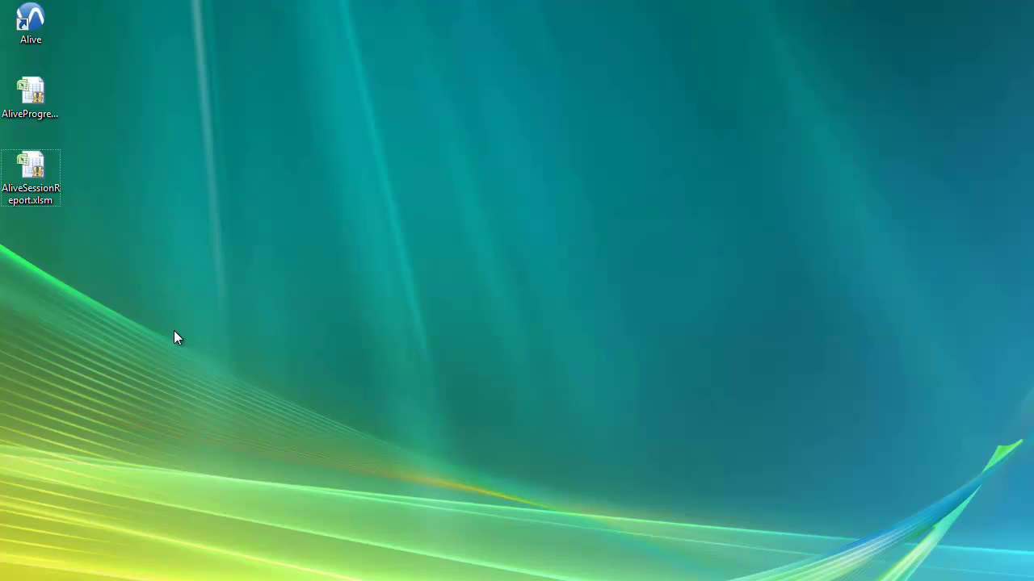
double_click(36, 167)
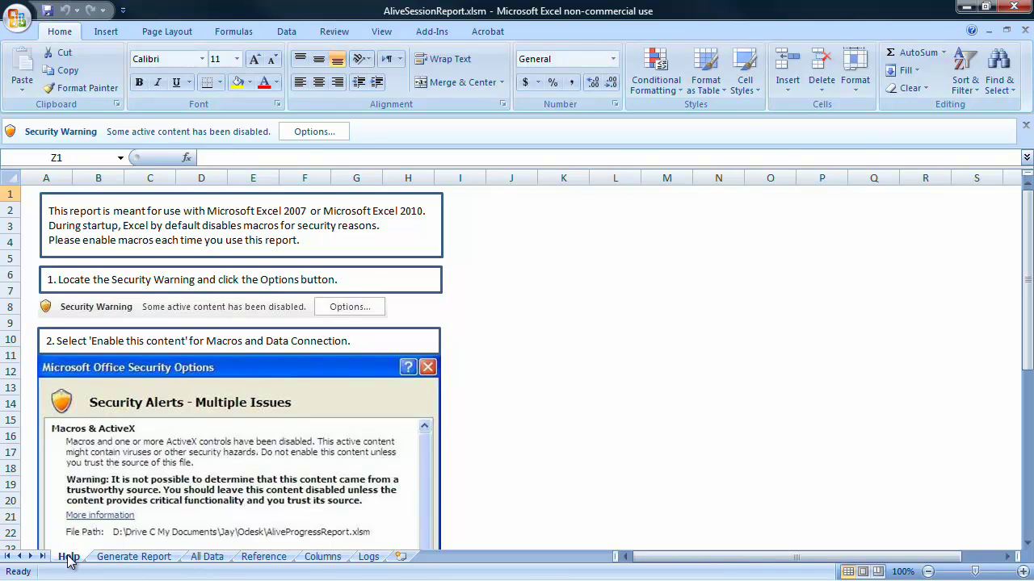
Scroll down the Help sheet through the macro-enabling steps, then back to the top
drag(1027, 202, 1027, 359)
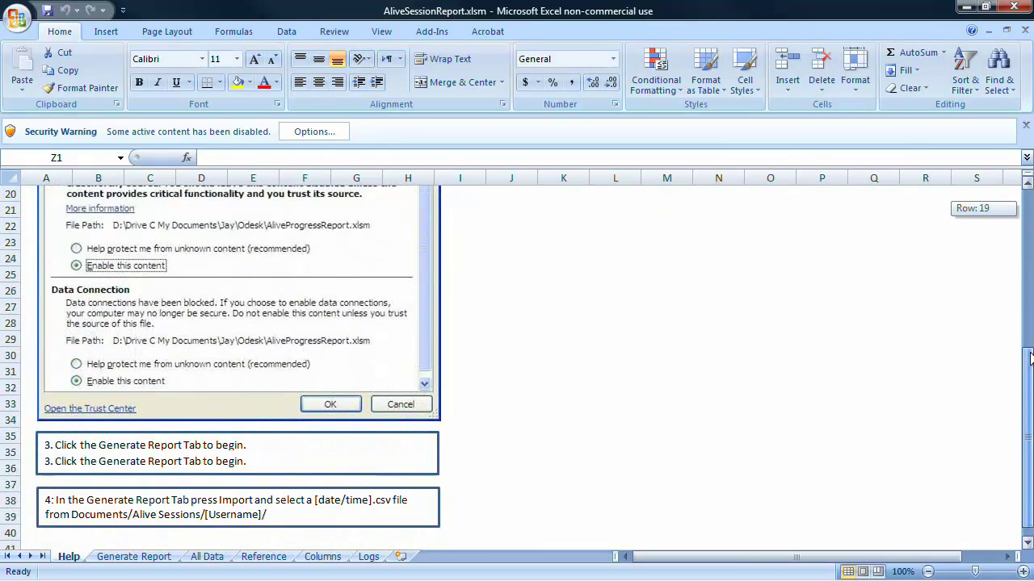
drag(1031, 413, 1030, 188)
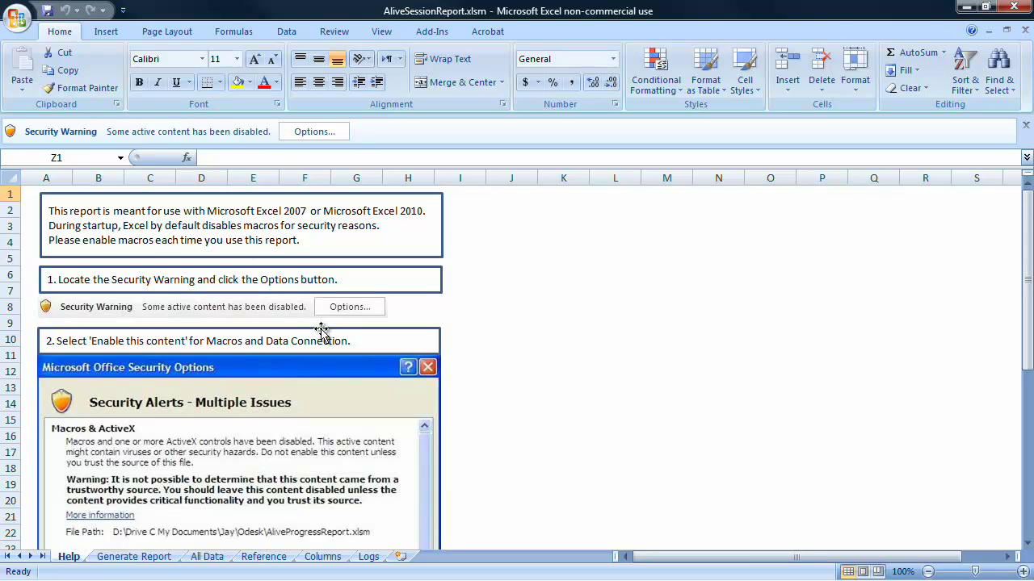
Enable both the macros and the data connection via the Security Warning options, then start the IMPORT
click(316, 134)
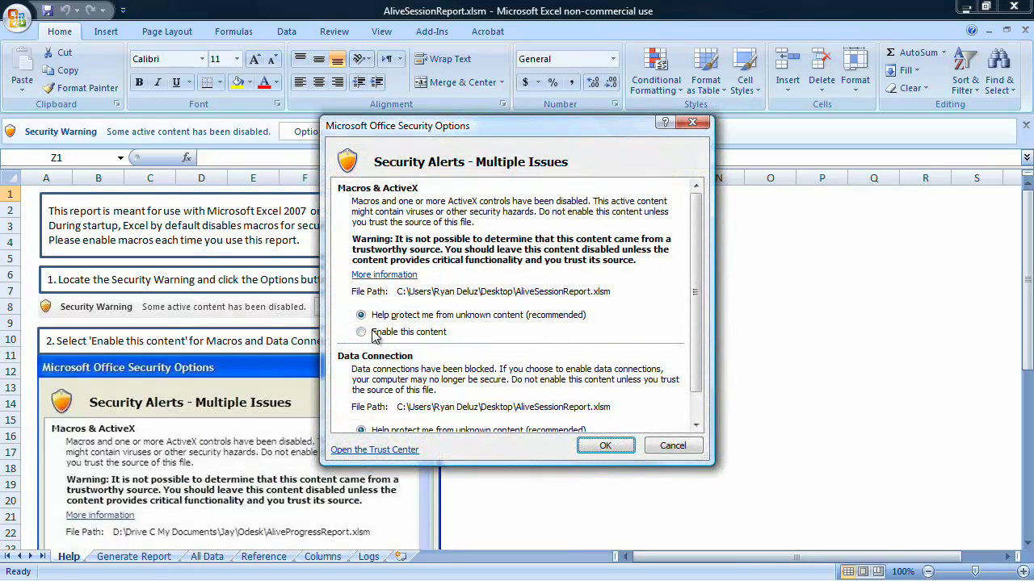
click(377, 332)
scroll(682, 315, down, 2)
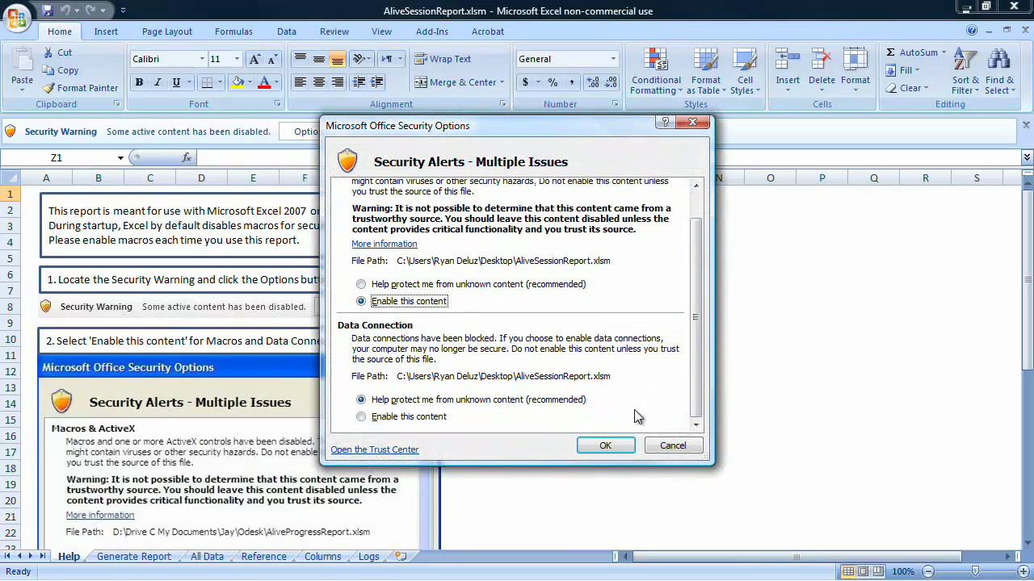
click(361, 417)
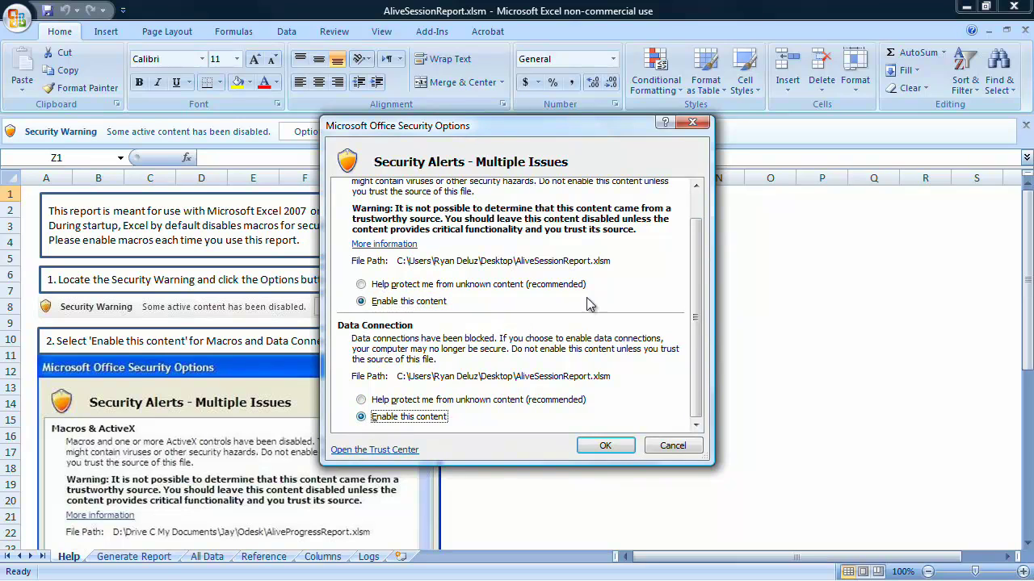
drag(696, 292, 700, 243)
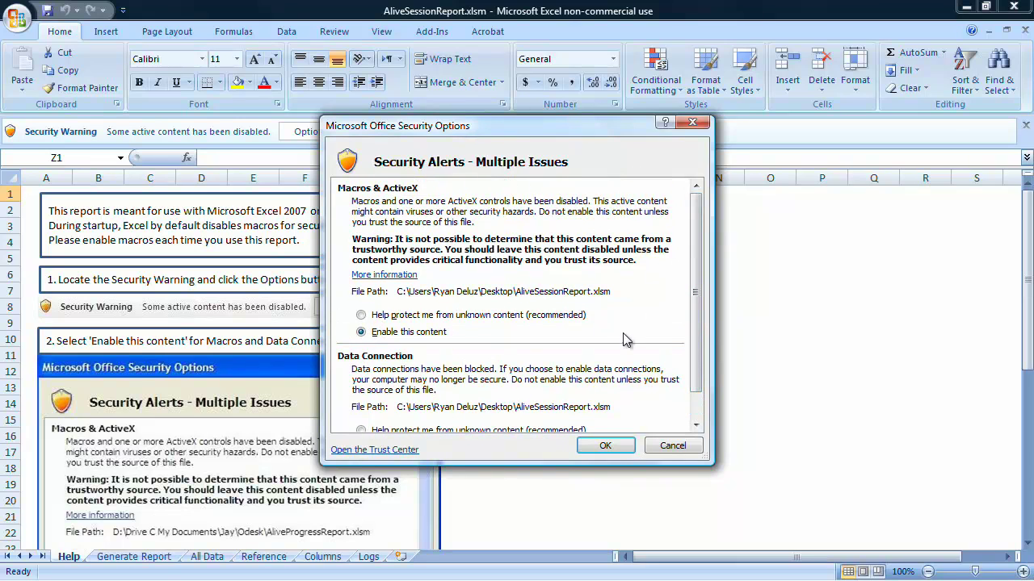
click(610, 447)
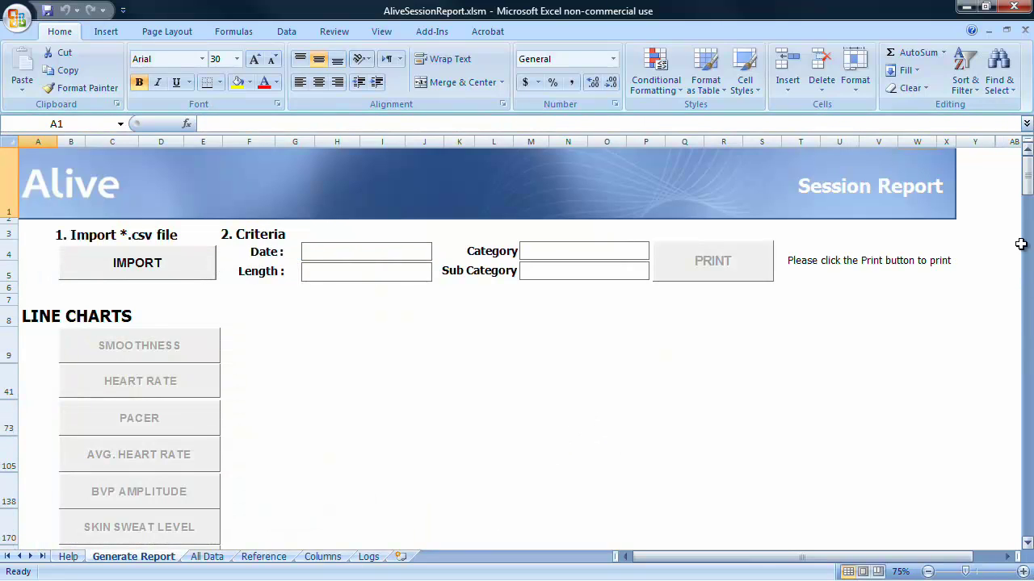
click(142, 264)
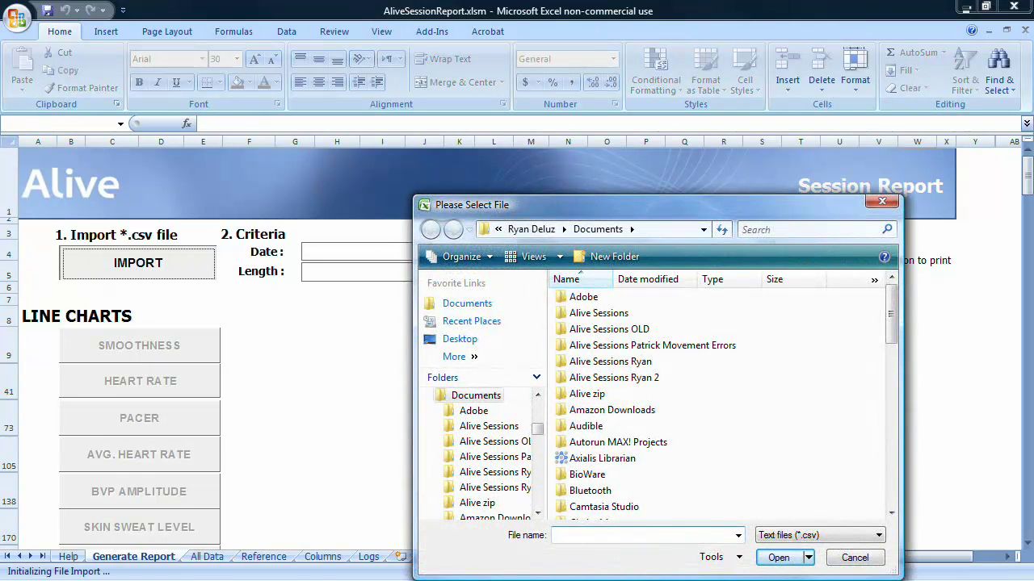
drag(591, 205, 567, 170)
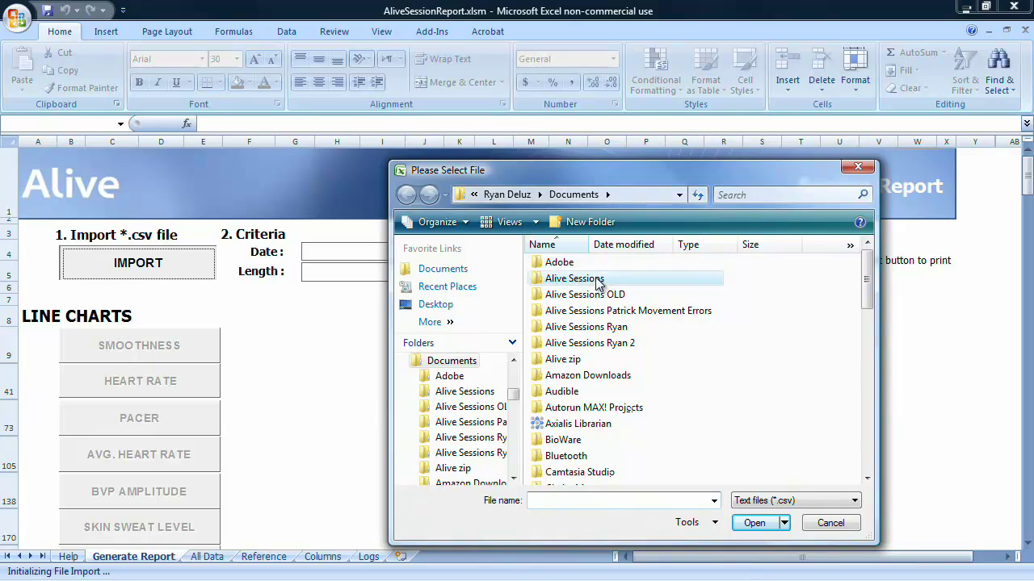
double_click(595, 277)
drag(864, 319, 872, 355)
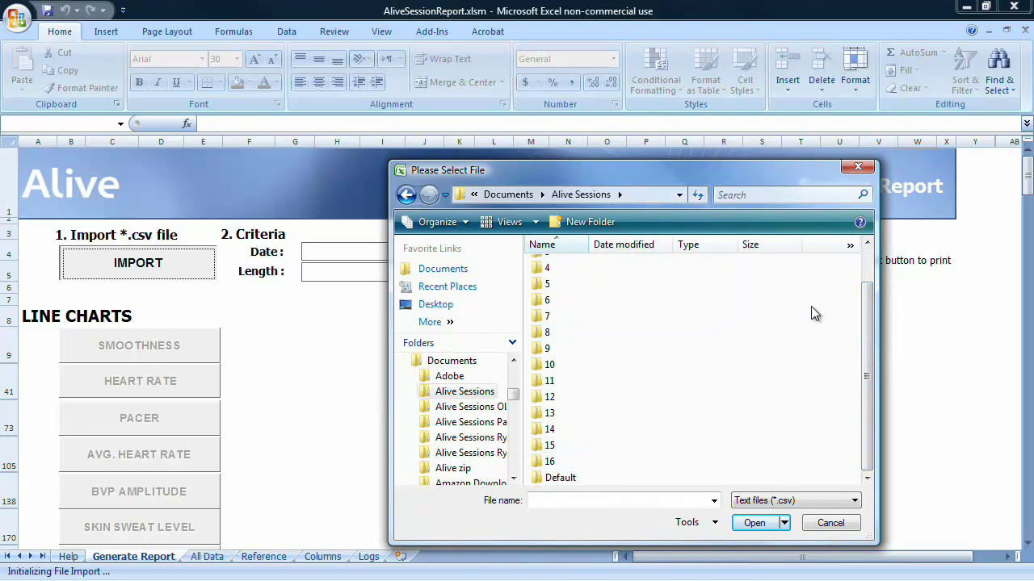
drag(866, 284, 869, 250)
double_click(588, 260)
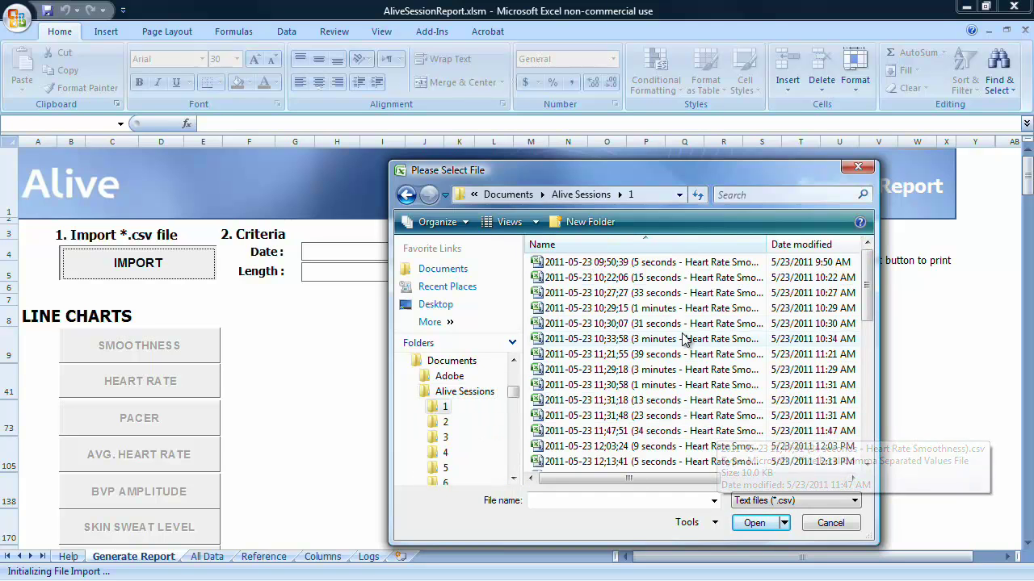
double_click(681, 307)
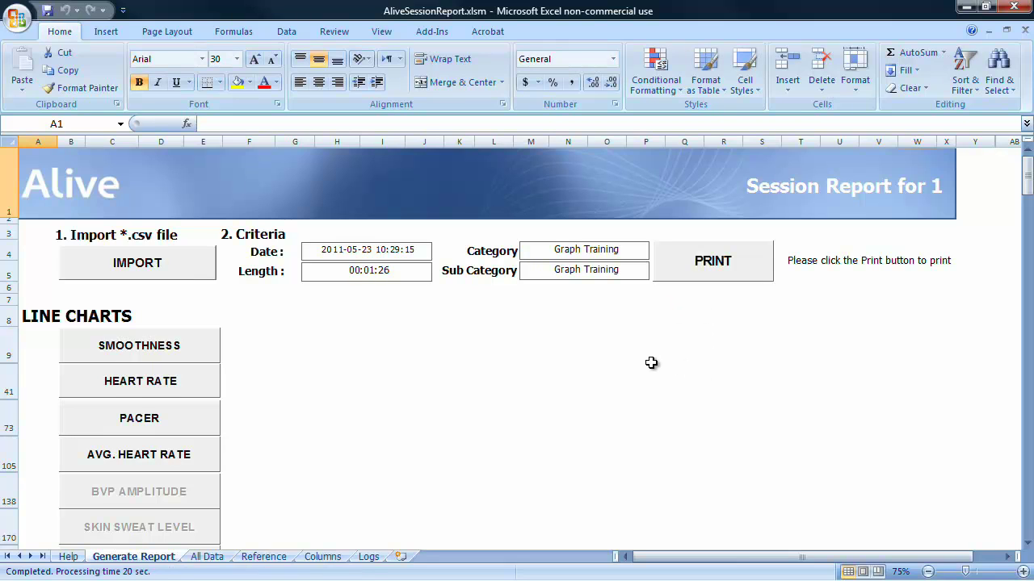
Generate the SMOOTHNESS, HEART RATE and AVG. HEART RATE line charts from the LINE CHARTS buttons
click(202, 348)
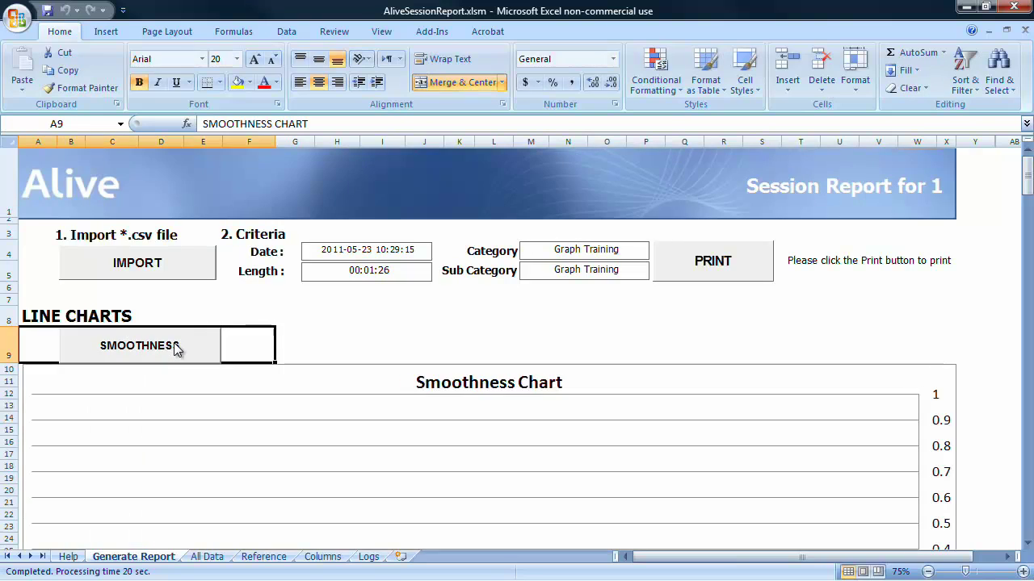
scroll(564, 381, down, 4)
scroll(237, 397, down, 2)
click(192, 428)
scroll(192, 432, down, 2)
scroll(395, 453, down, 4)
scroll(396, 452, down, 2)
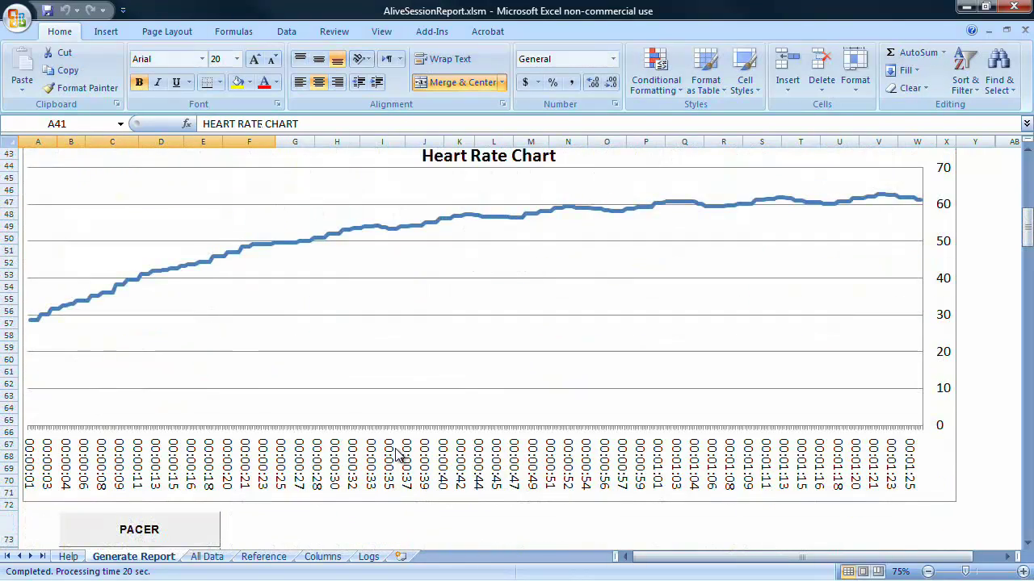
scroll(210, 428, down, 4)
click(209, 428)
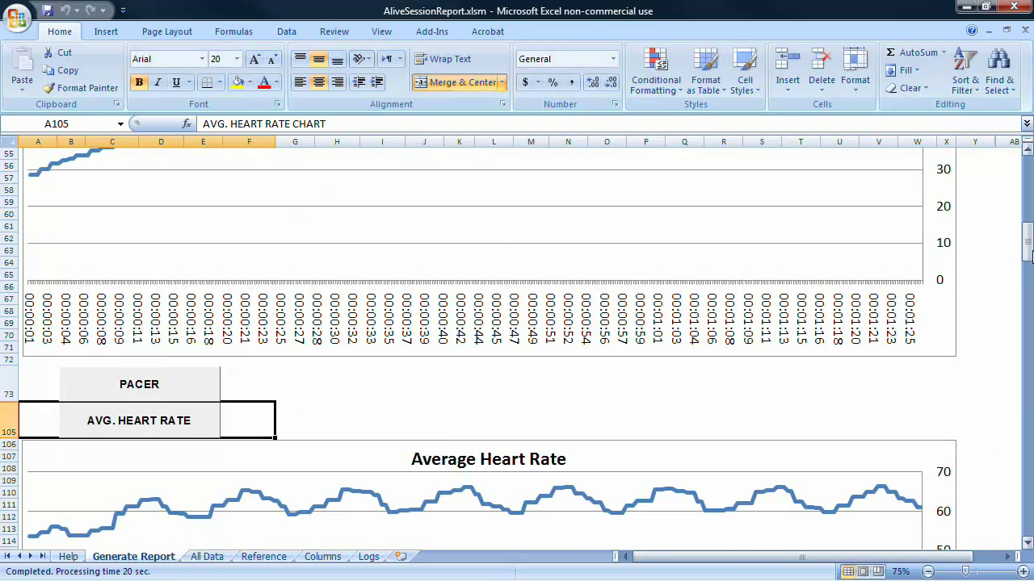
drag(1028, 247, 1028, 166)
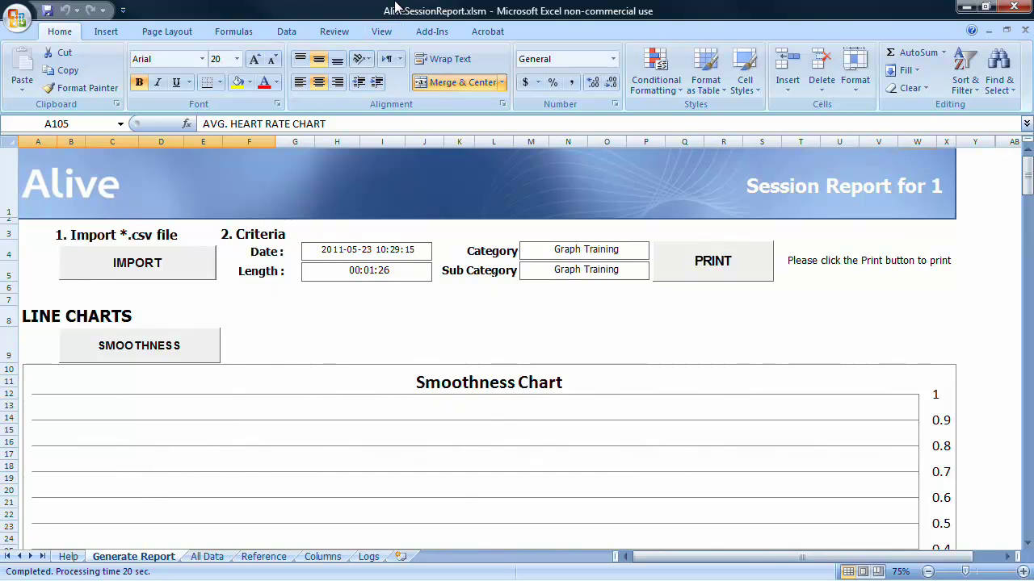
Quit Excel, discarding the unsaved changes to the session report
scroll(578, 10, down, 1)
click(1014, 6)
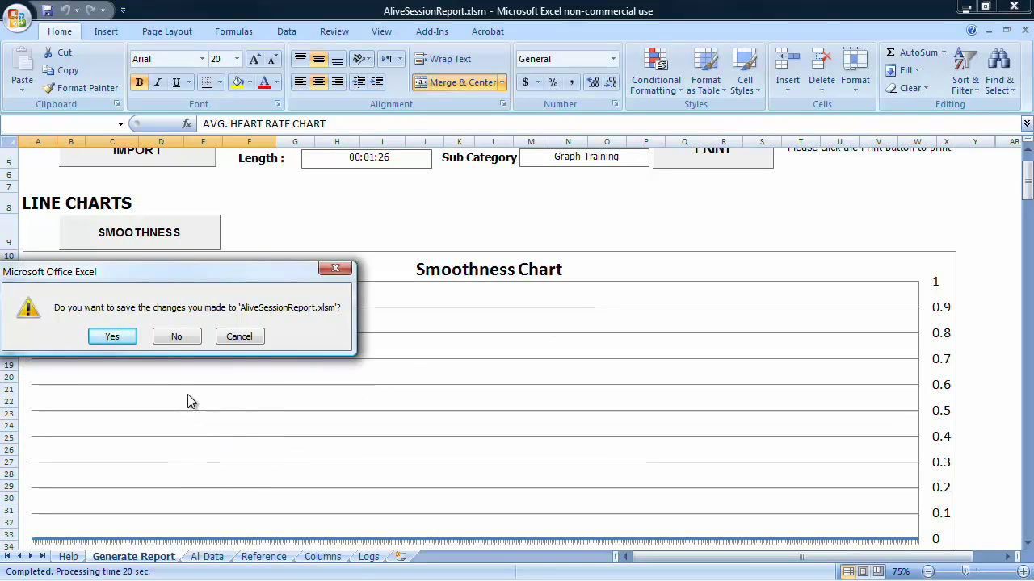
click(177, 337)
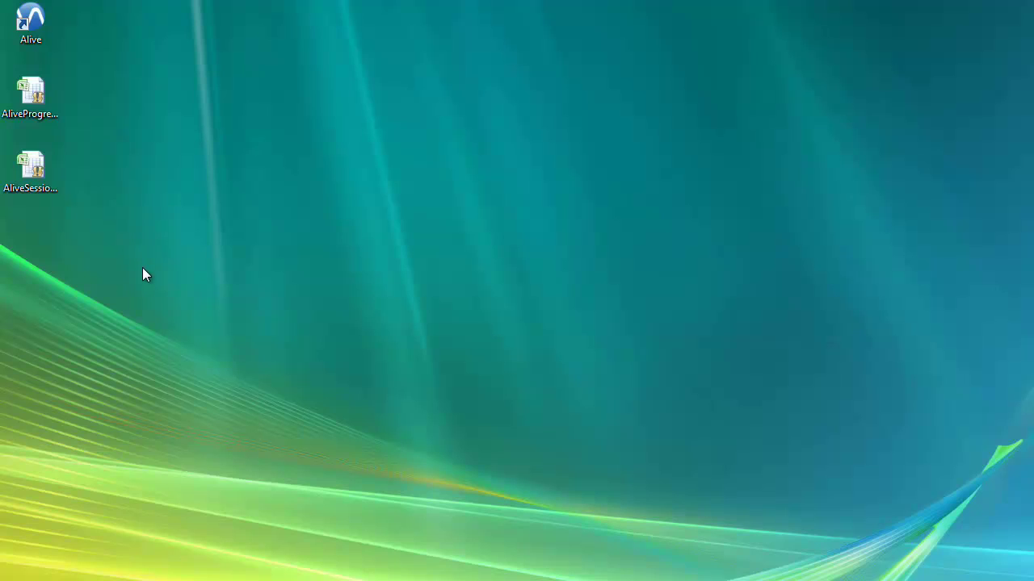
Launch Alive as user 1 and export all sessions to Excel CSV from the Clinical Control Panel
double_click(39, 26)
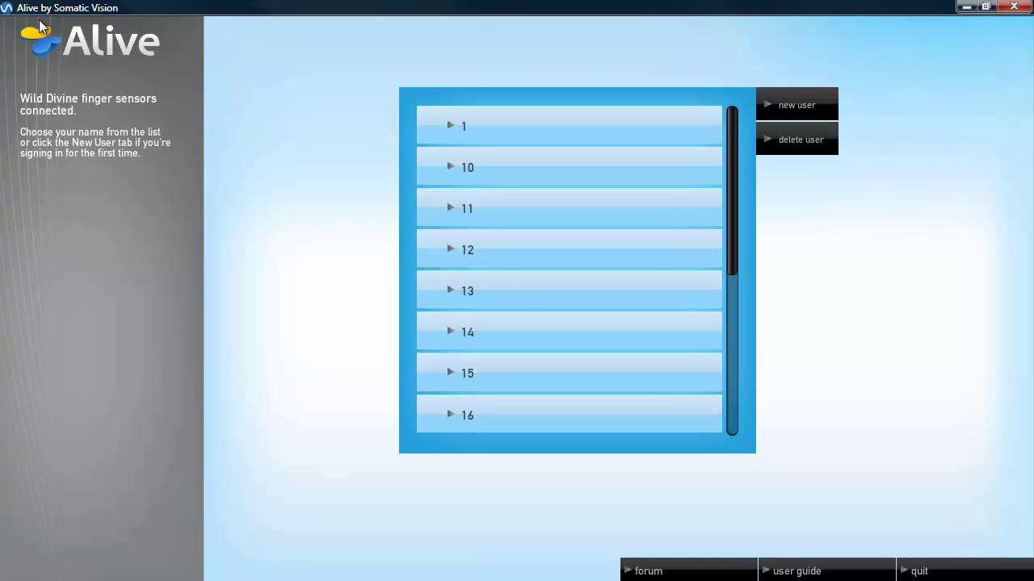
click(495, 136)
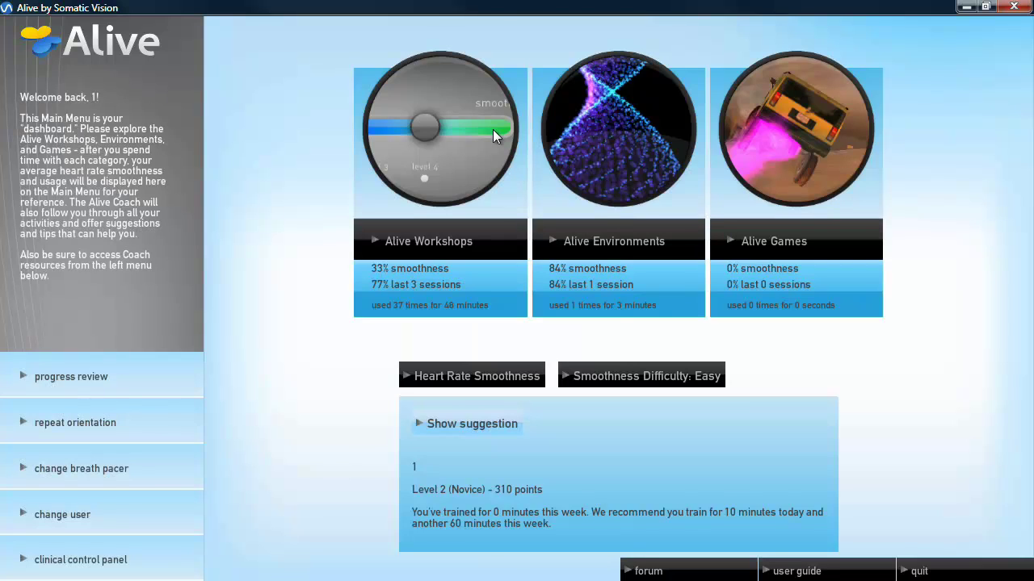
click(133, 560)
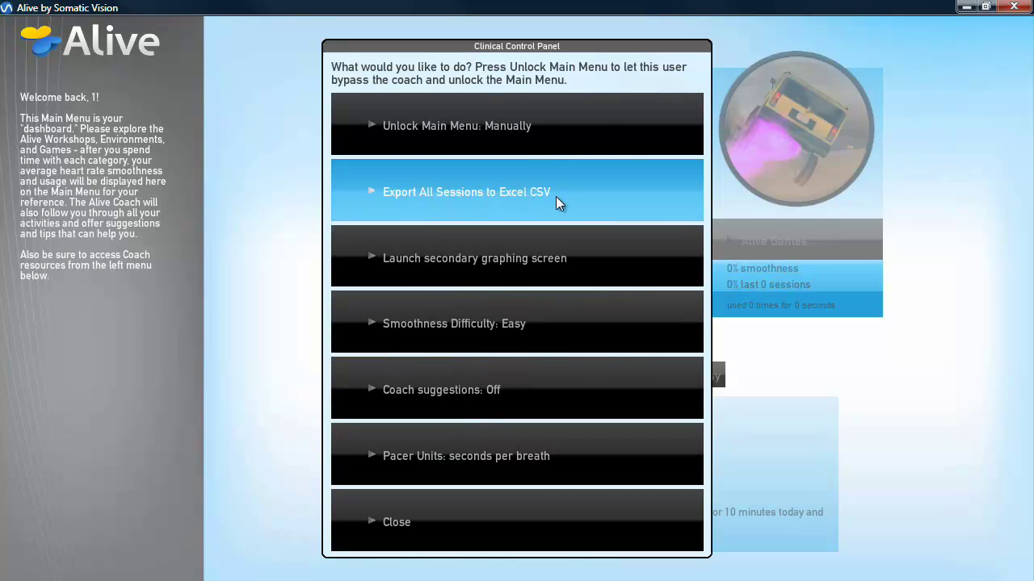
click(566, 194)
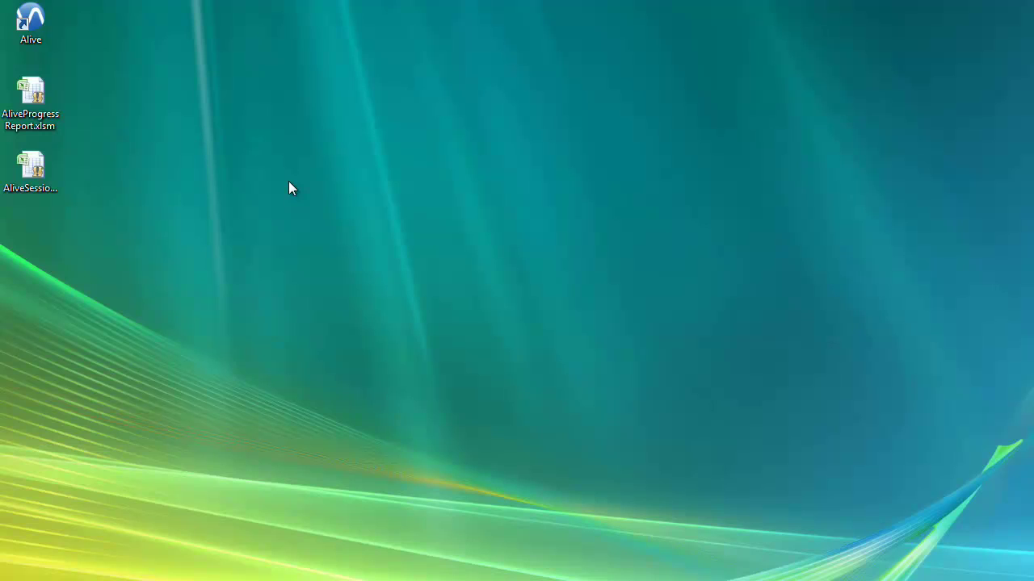
Open AliveProgressReport.xlsm and enable both its macros and data connections
double_click(36, 93)
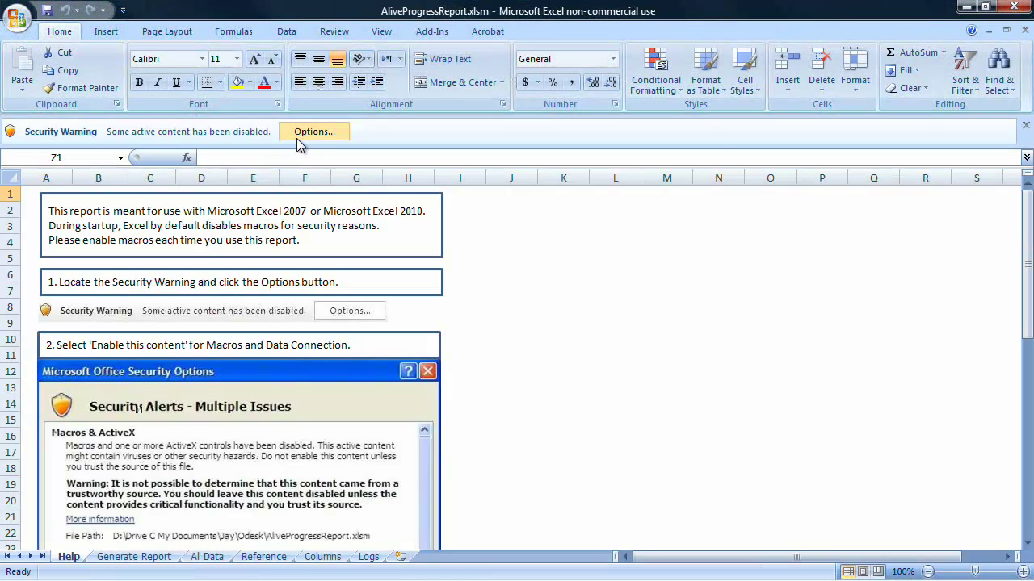
click(296, 136)
click(403, 334)
scroll(402, 335, down, 1)
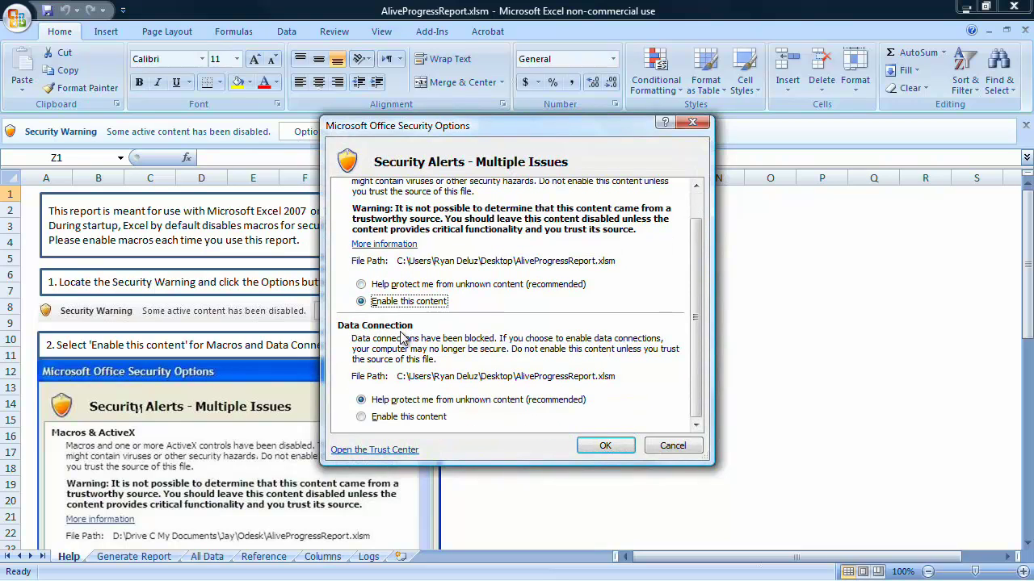
click(422, 417)
click(585, 451)
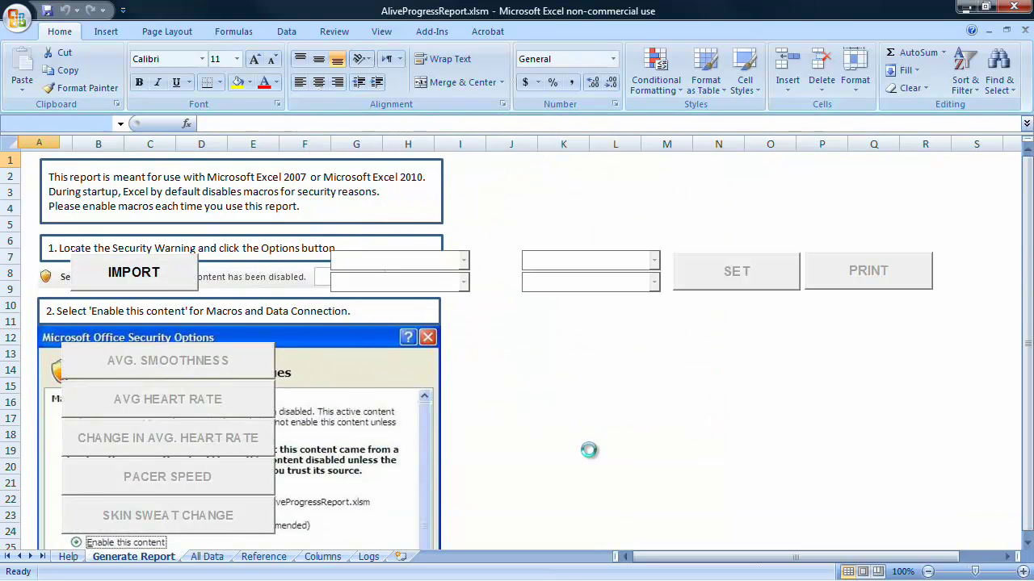
Import Multisession.csv from Documents > Alive Sessions > 1 into the progress report
click(158, 276)
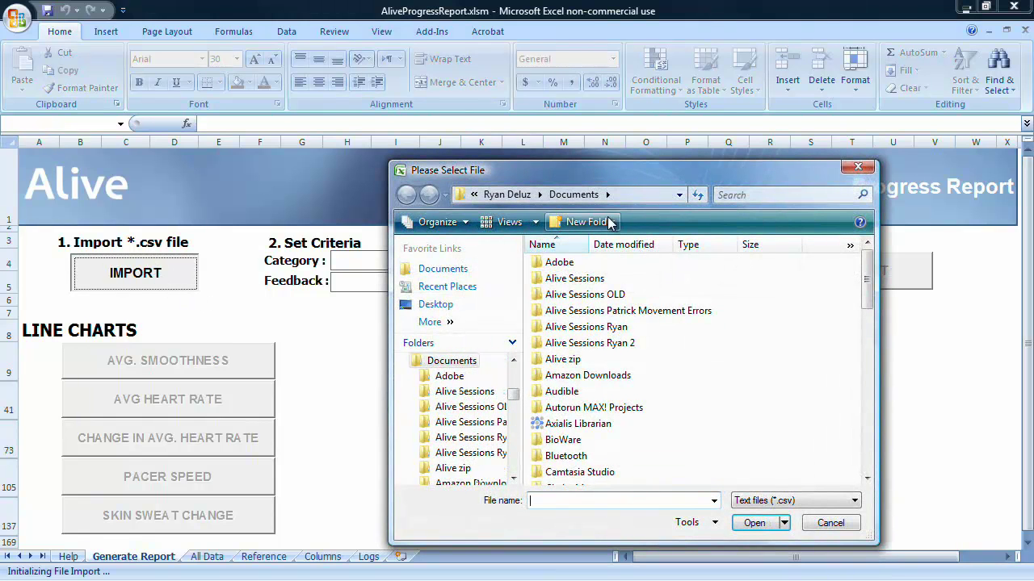
double_click(609, 277)
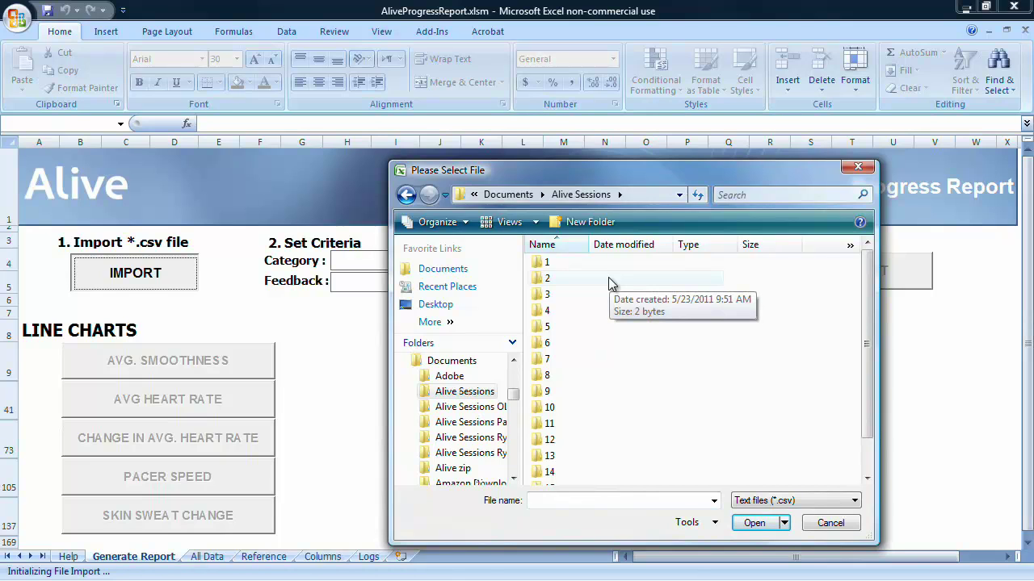
double_click(556, 261)
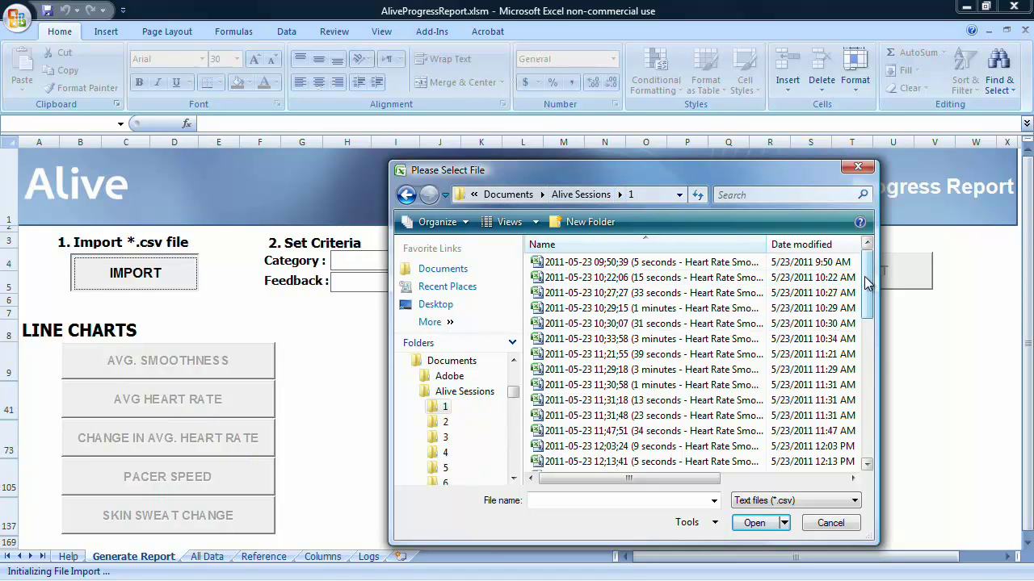
drag(869, 284, 886, 442)
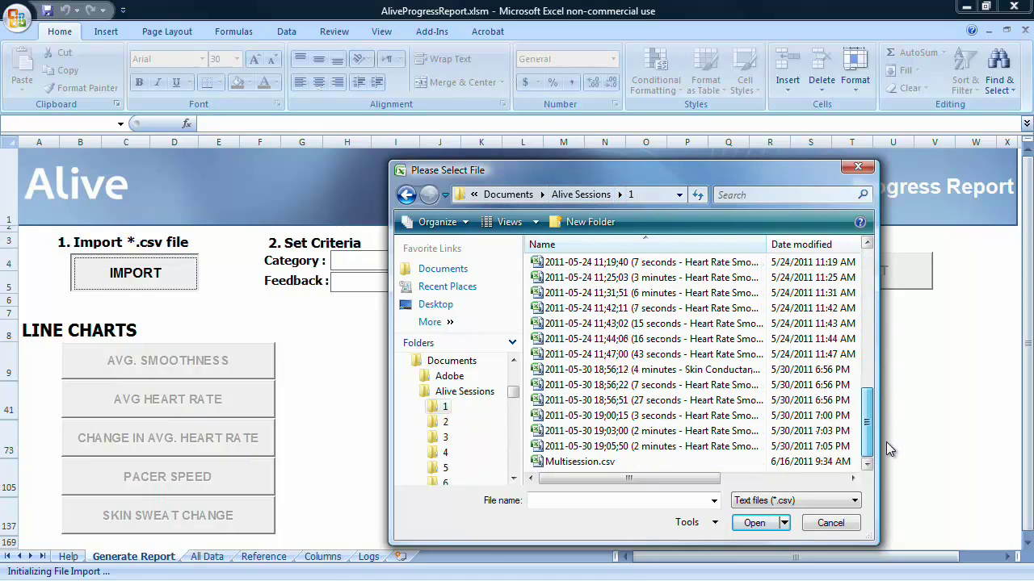
click(618, 464)
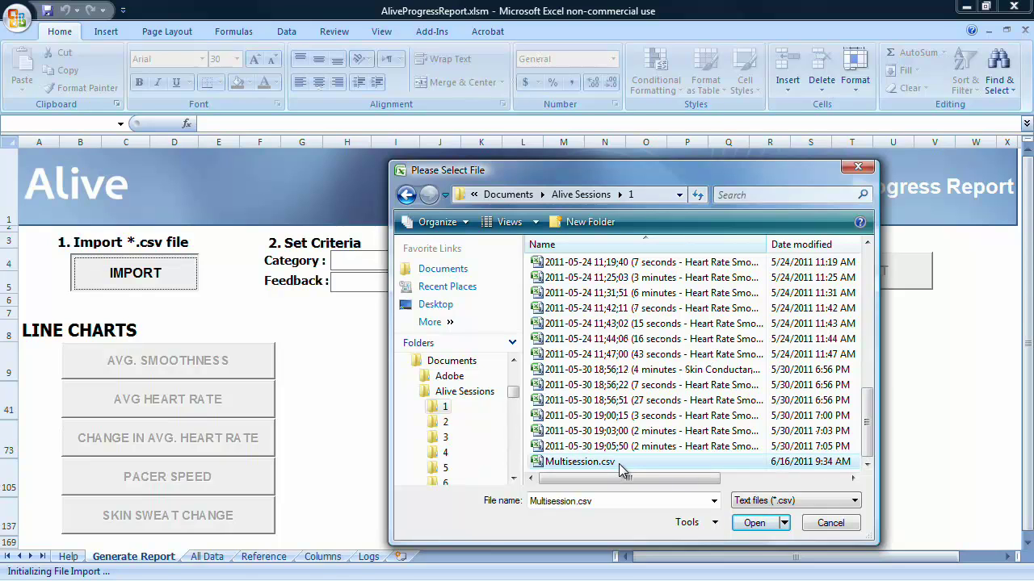
click(761, 523)
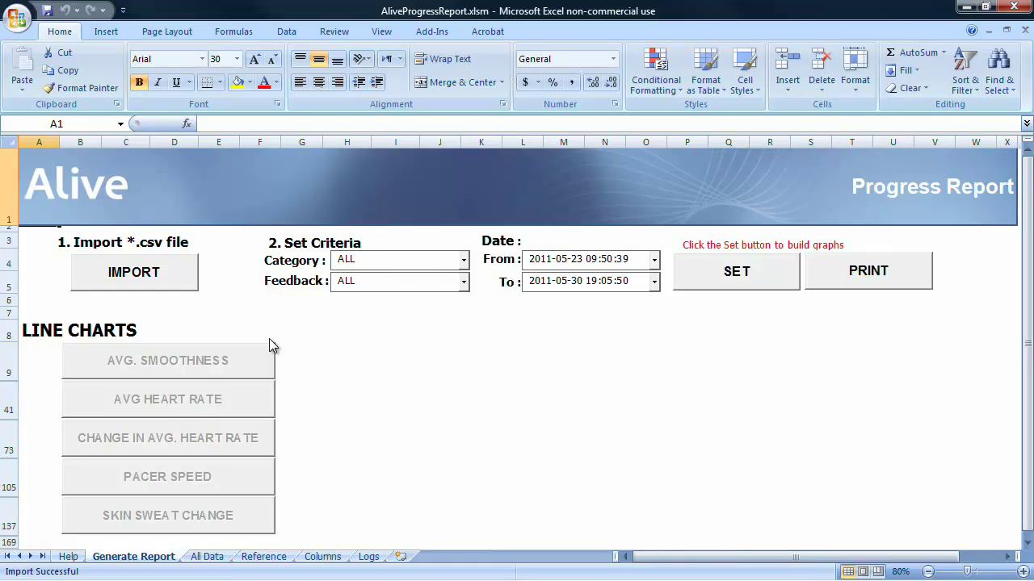
Keep Category and Feedback on ALL and build the line charts with SET
click(464, 264)
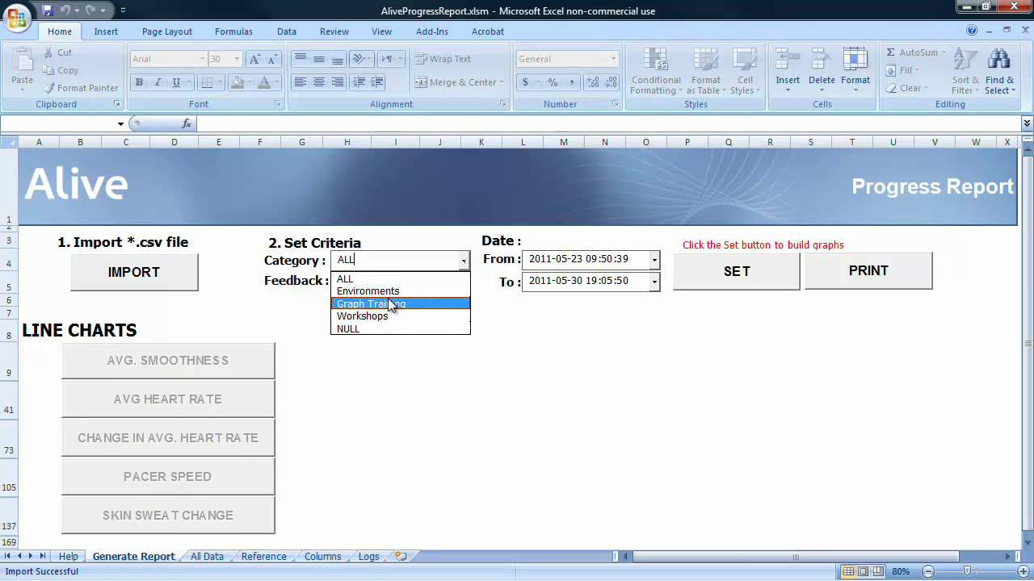
click(255, 292)
click(465, 284)
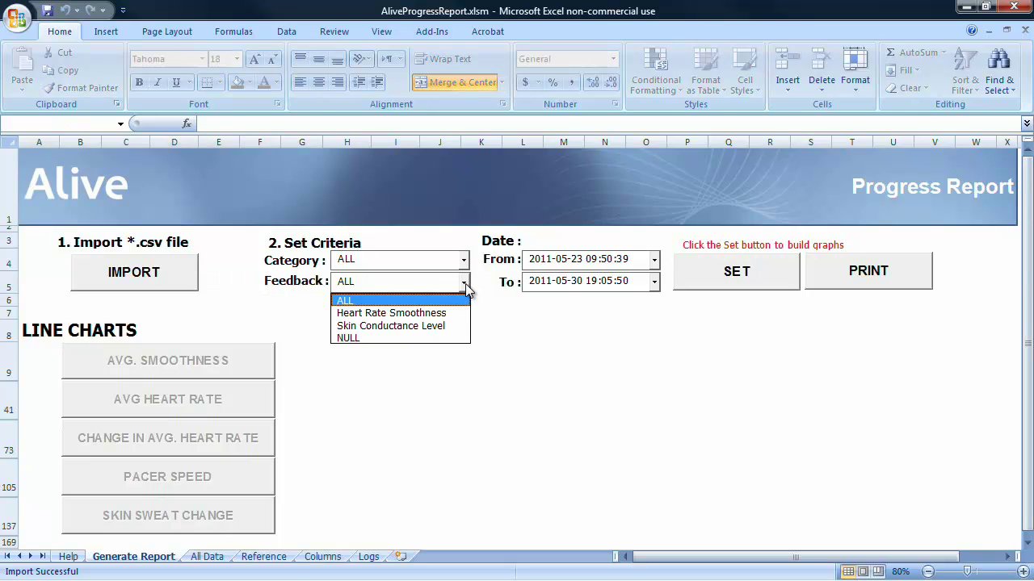
click(466, 286)
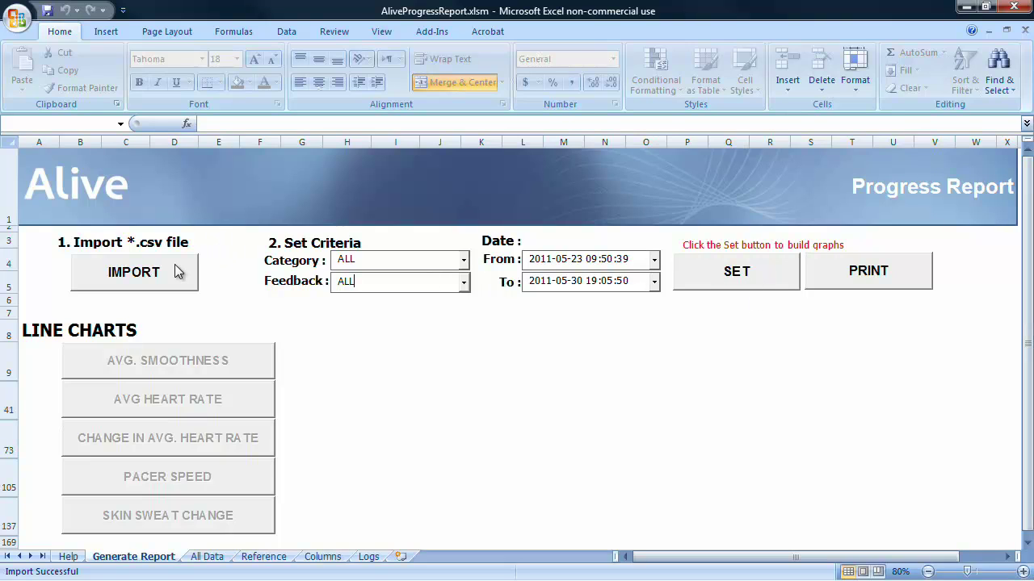
click(741, 274)
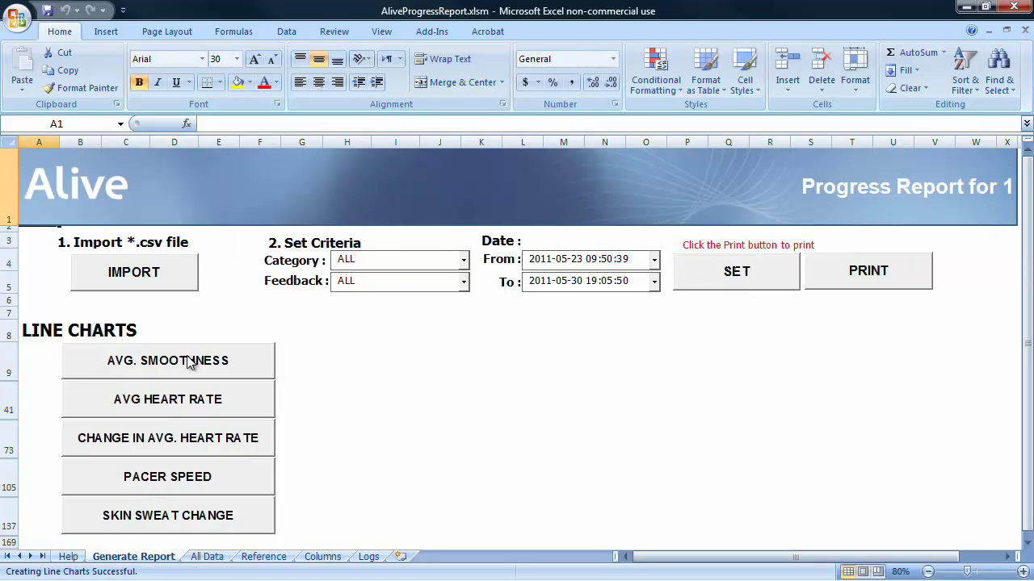
Show the AVG. SMOOTHNESS chart, then the AVG HEART RATE chart, and return to the sheet top
click(191, 365)
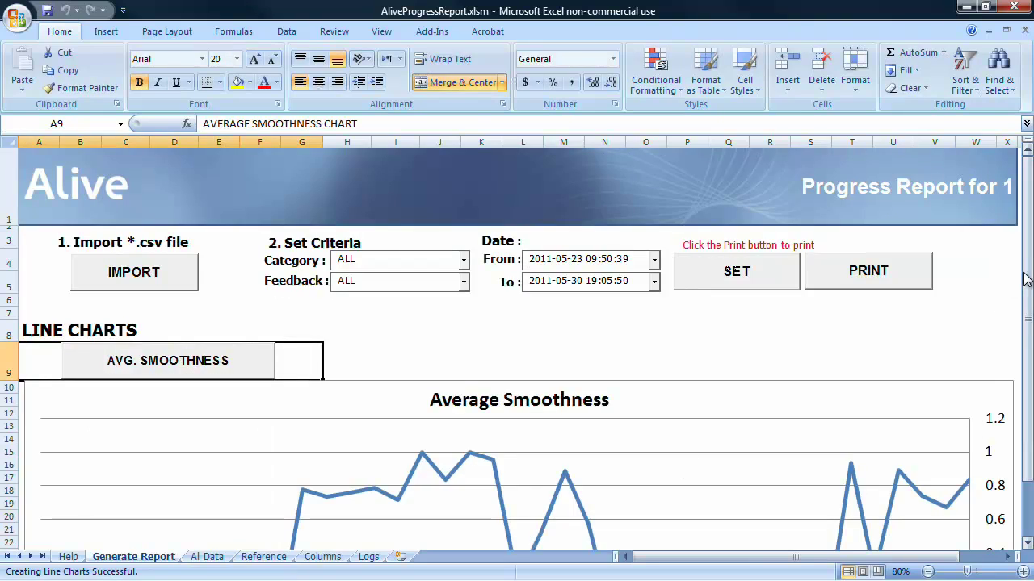
drag(1022, 278, 1023, 297)
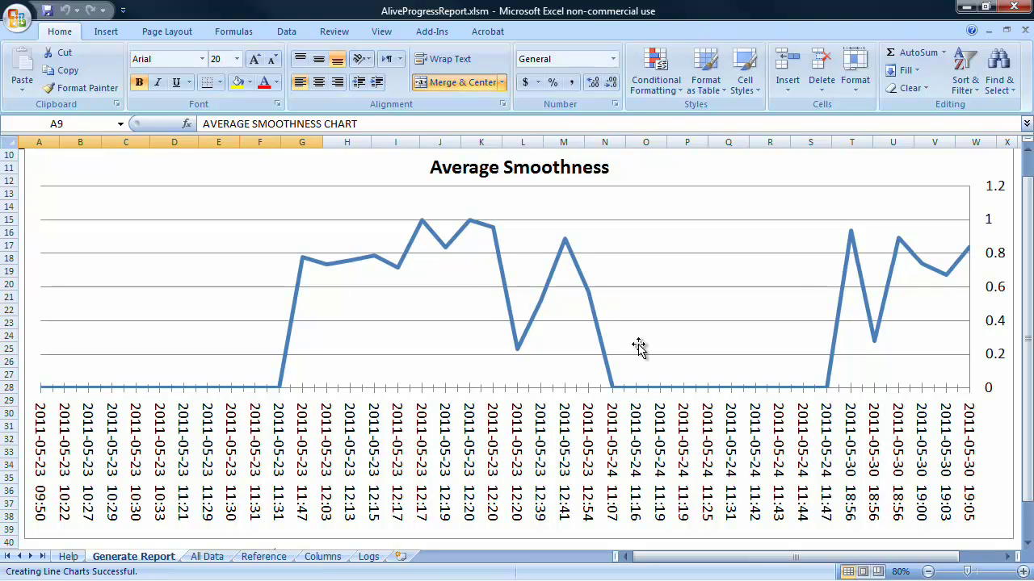
drag(1025, 194, 1026, 226)
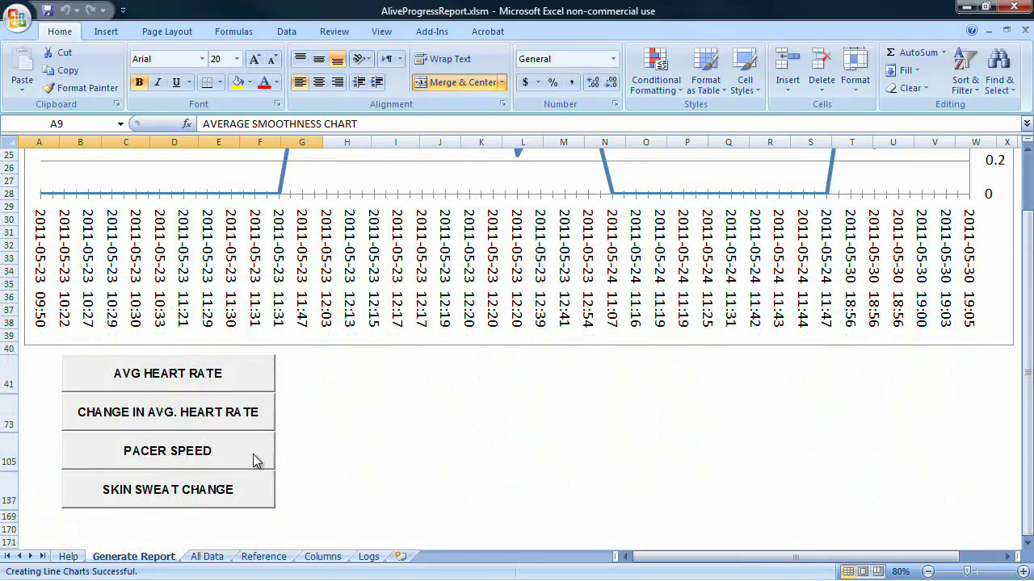
click(176, 382)
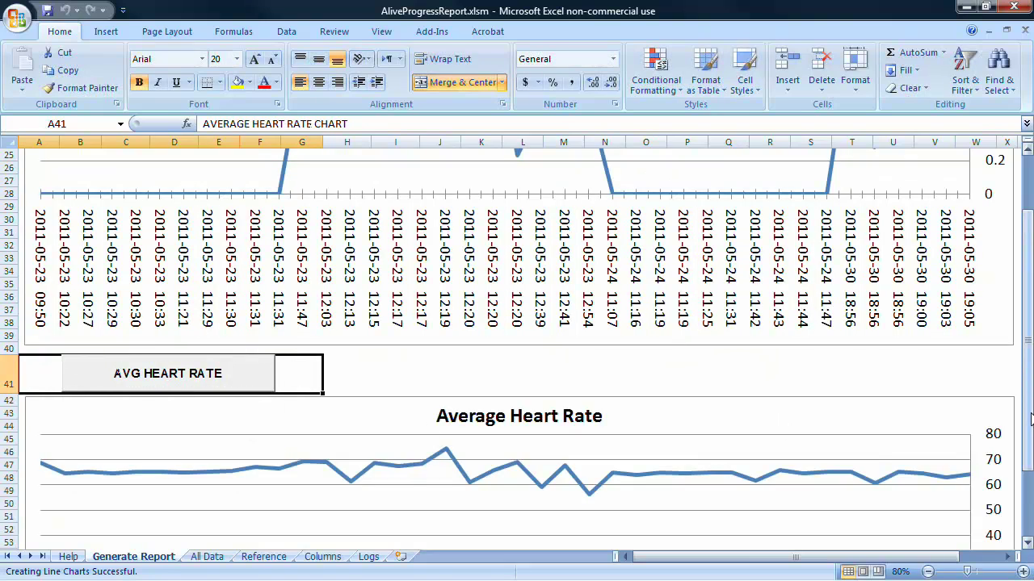
drag(1019, 498, 1024, 412)
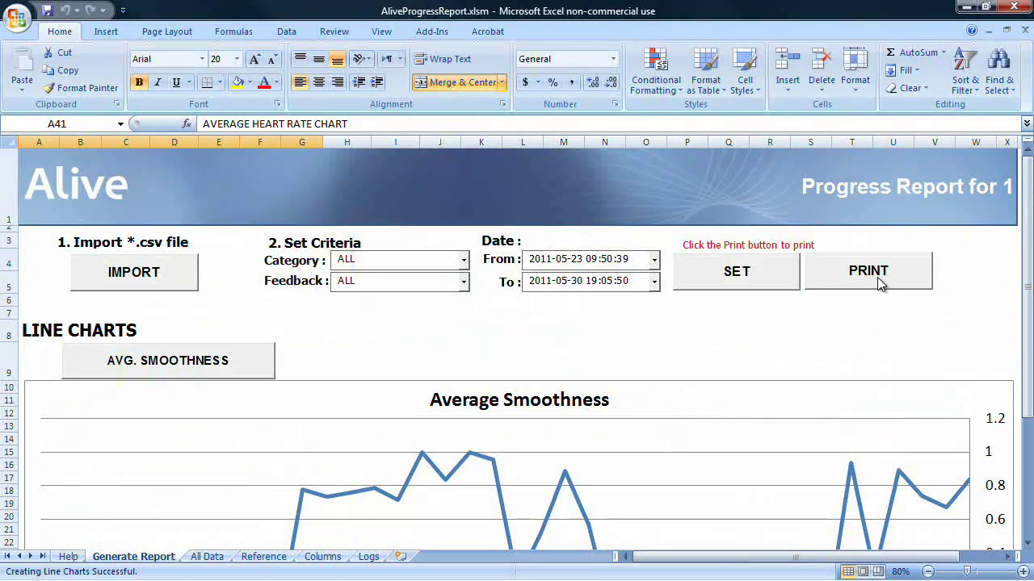
click(879, 278)
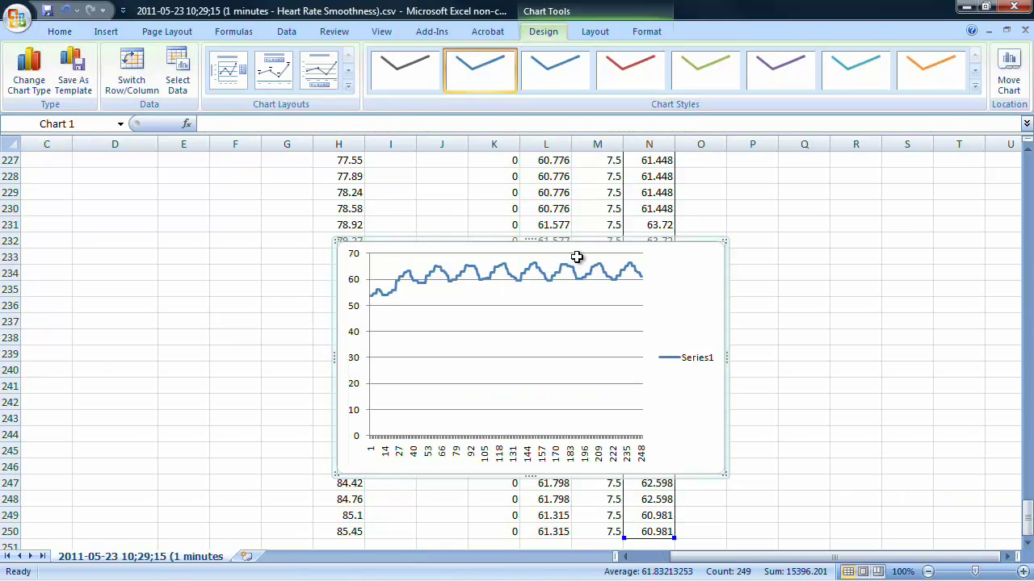